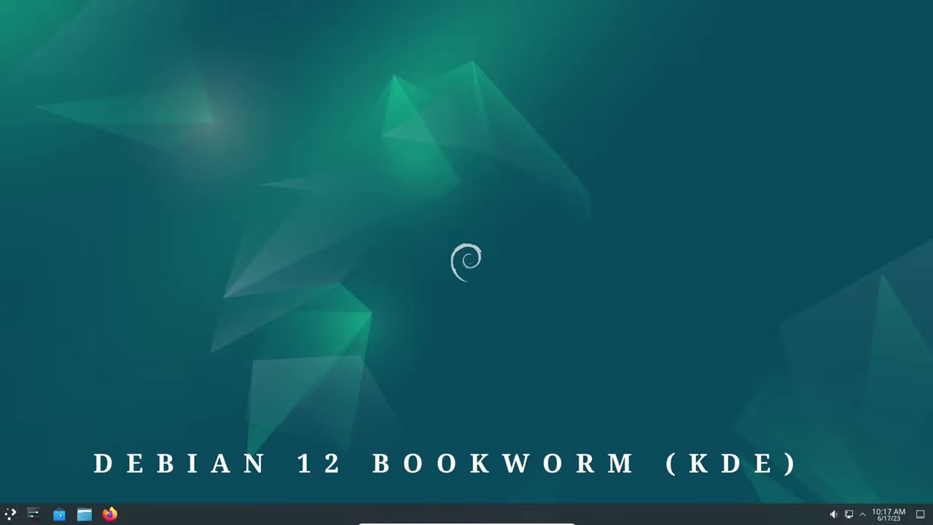
# Step: Search the application launcher for "ko" and launch the Konsole terminal
pyautogui.press('super')
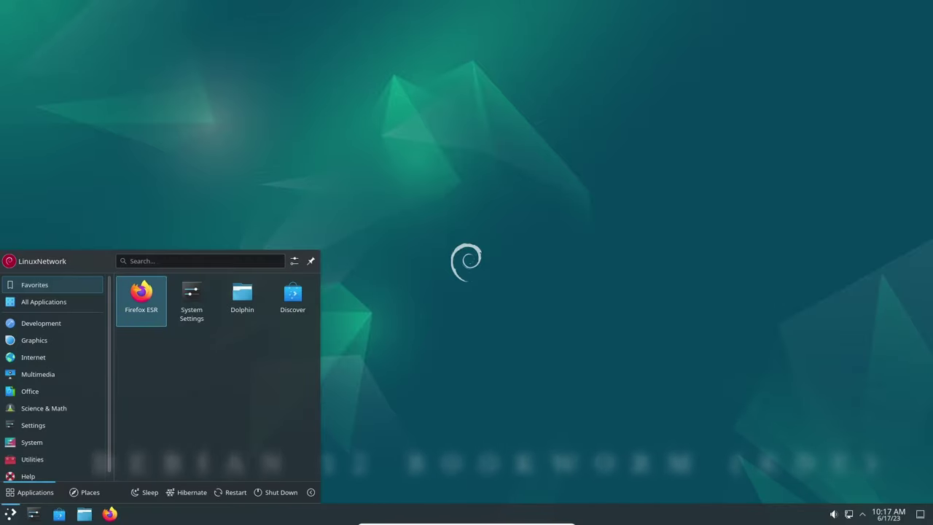
pyautogui.write('ko')
pyautogui.press('Down')
pyautogui.press('Down')
pyautogui.press('Down')
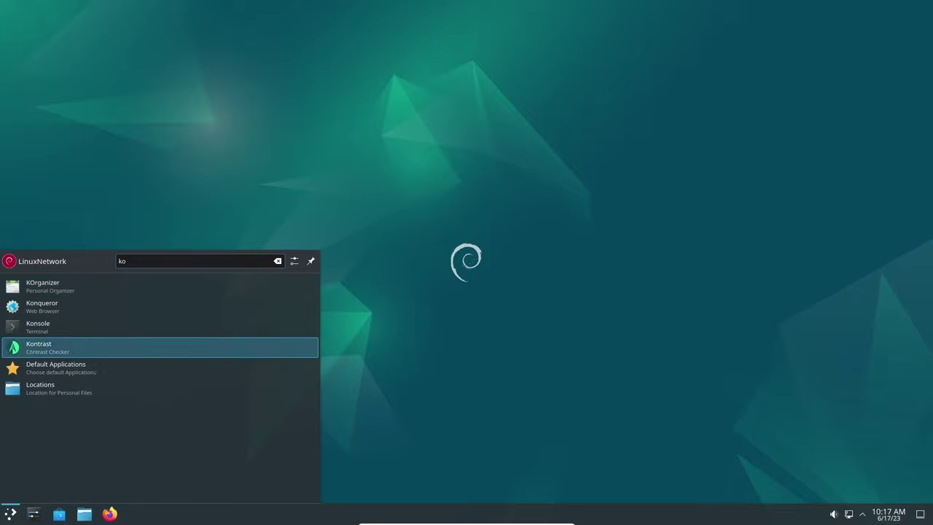
pyautogui.press('Up')
pyautogui.press('Return')
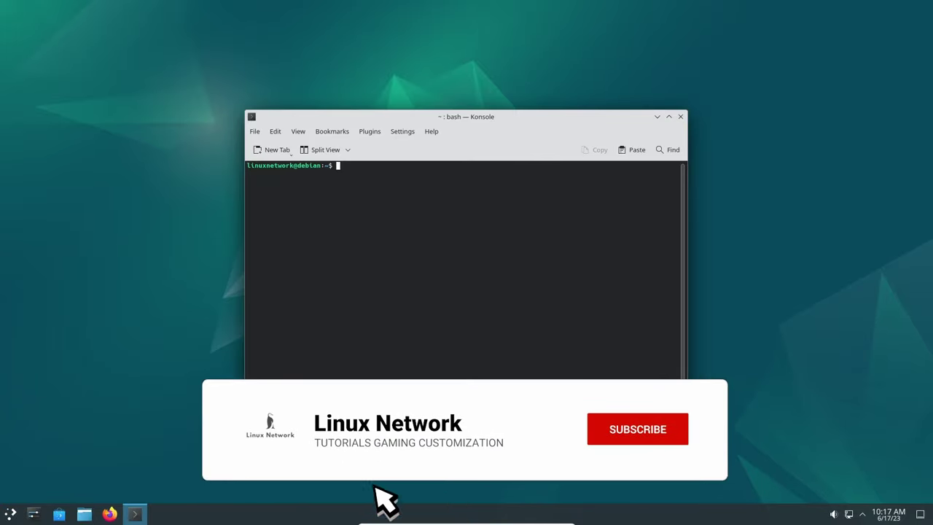
# Step: Move the Konsole window higher on the desktop and check its version in the About Konsole dialog
pyautogui.moveTo(436, 116); pyautogui.dragTo(448, 75)
pyautogui.click(443, 90)
pyautogui.press('Down')
pyautogui.press('Down')
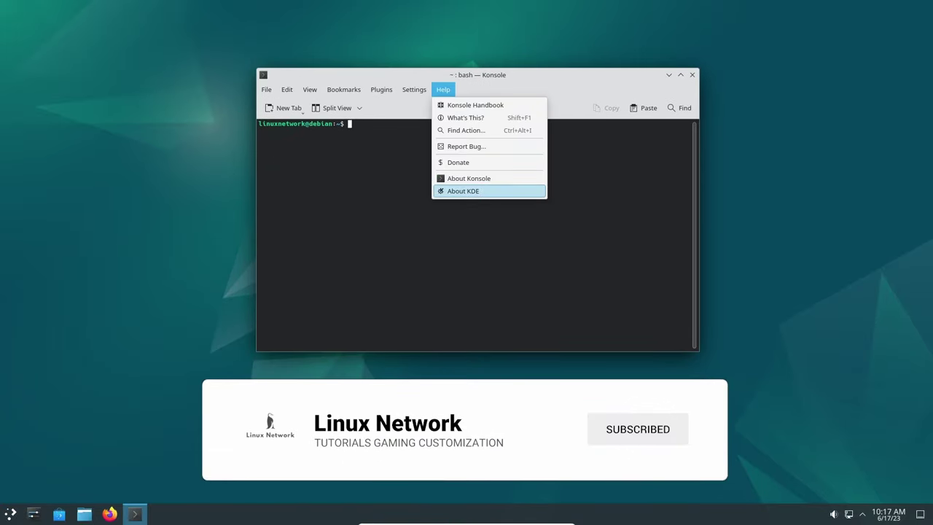
pyautogui.press('Up')
pyautogui.press('Return')
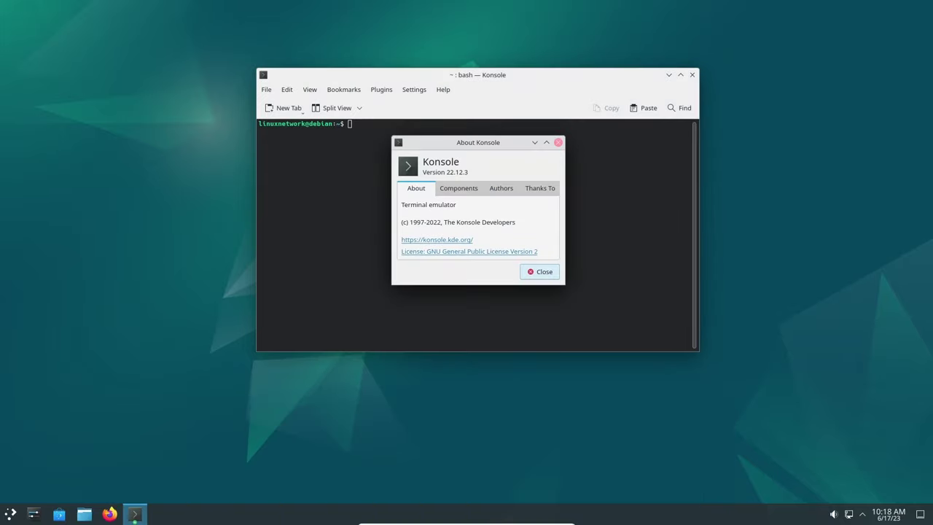
pyautogui.click(558, 142)
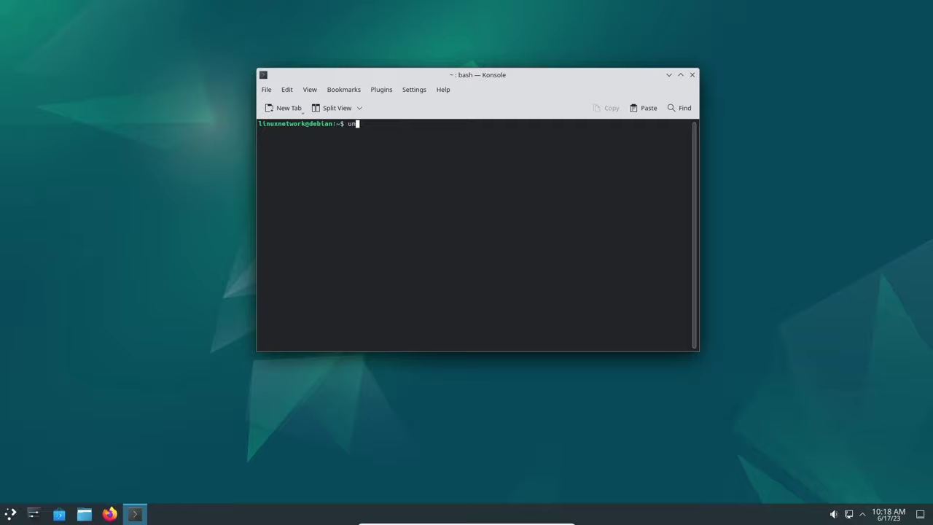
# Step: Check the system and kernel release with uname -a and uname -r, and close the terminal
pyautogui.press('Return')
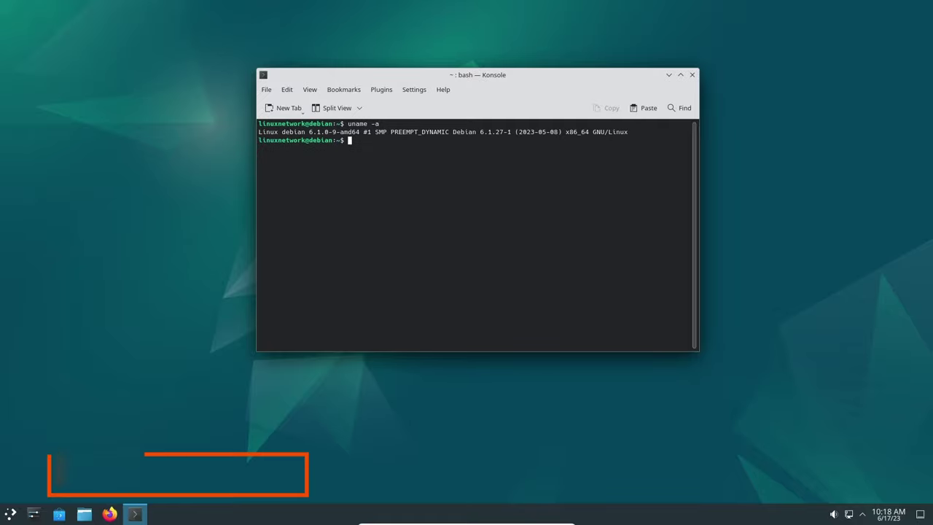
pyautogui.write('uname -')
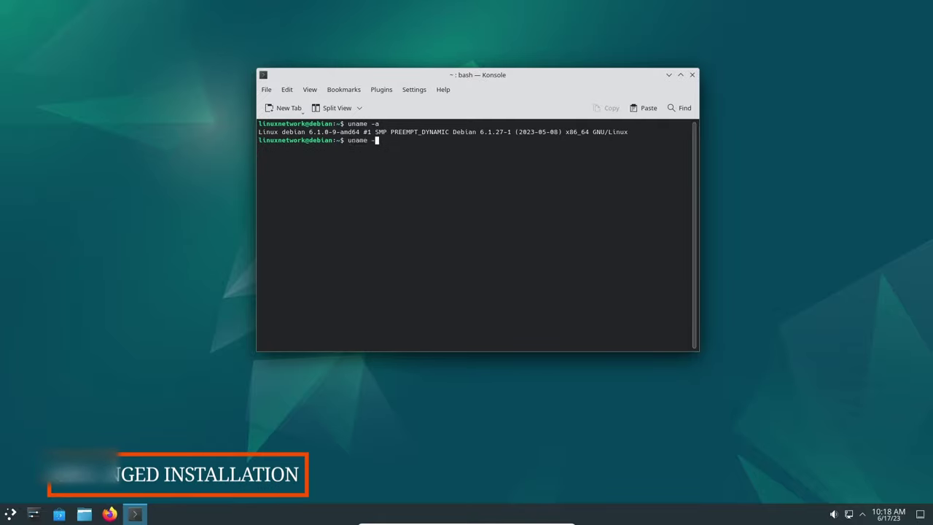
pyautogui.write('r')
pyautogui.press('Return')
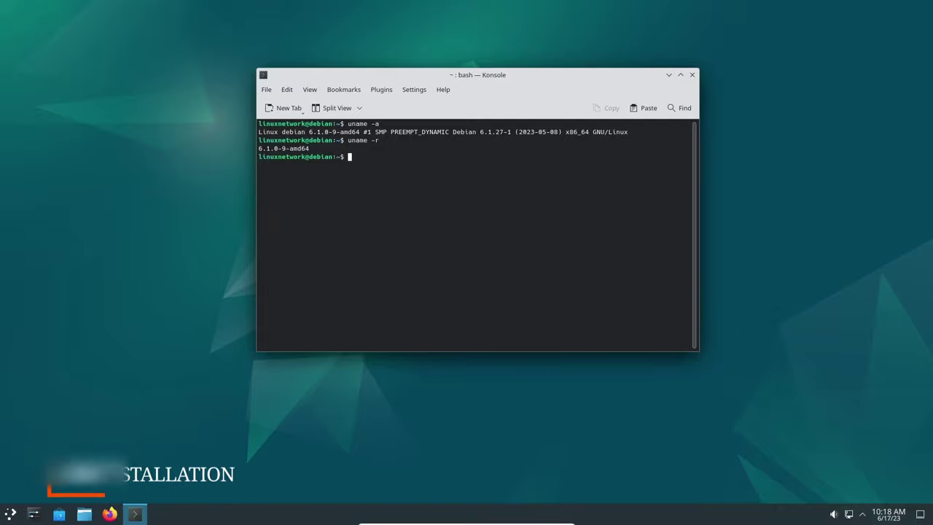
pyautogui.click(692, 75)
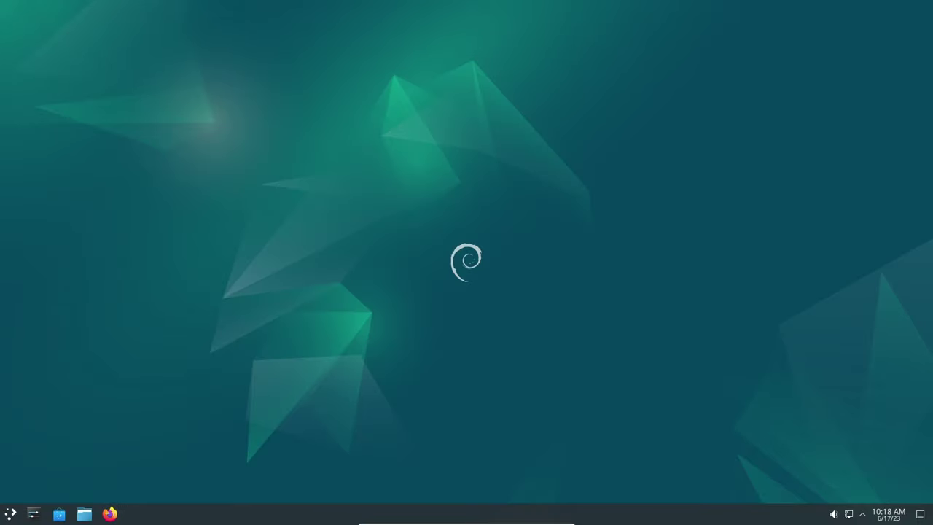
# Step: Open the Dolphin file manager, enlarge its window and reposition it near the upper middle of the desktop
pyautogui.press('super')
pyautogui.press('super')
pyautogui.press('super+e')
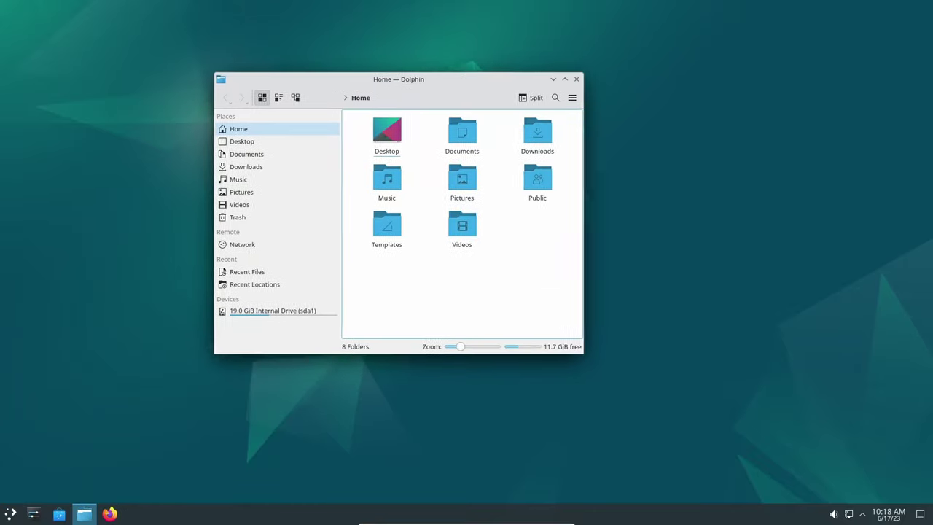
pyautogui.moveTo(578, 341); pyautogui.dragTo(745, 394)
pyautogui.moveTo(477, 68); pyautogui.dragTo(447, 50)
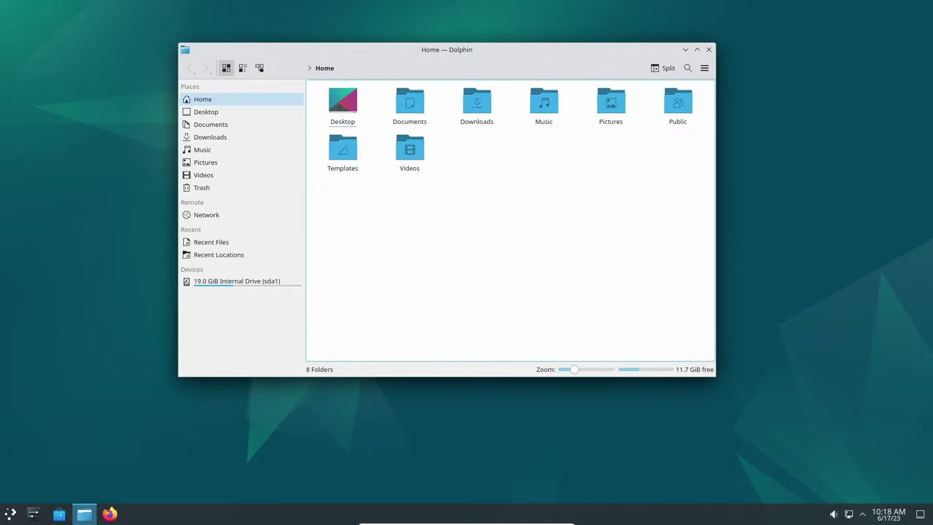
# Step: View the About KDE information from Dolphin and close the dialog
pyautogui.click(704, 68)
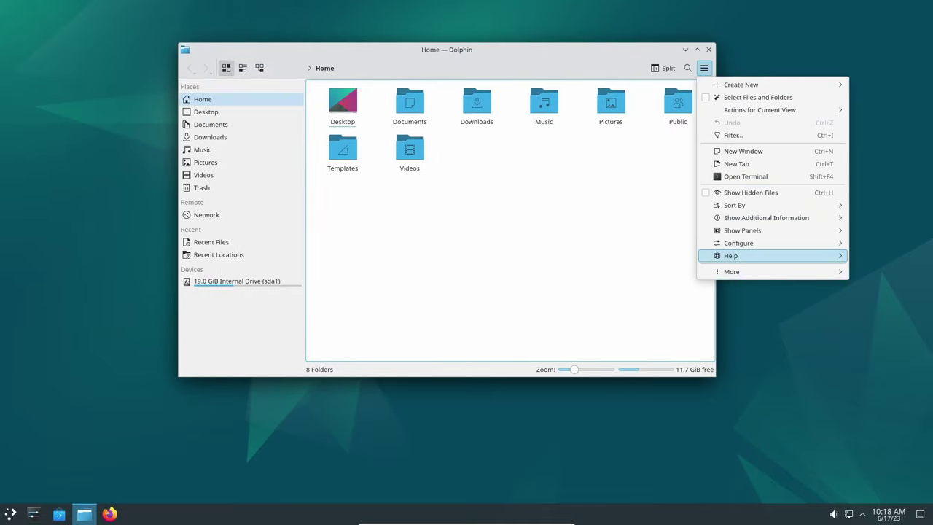
pyautogui.moveTo(751, 256)
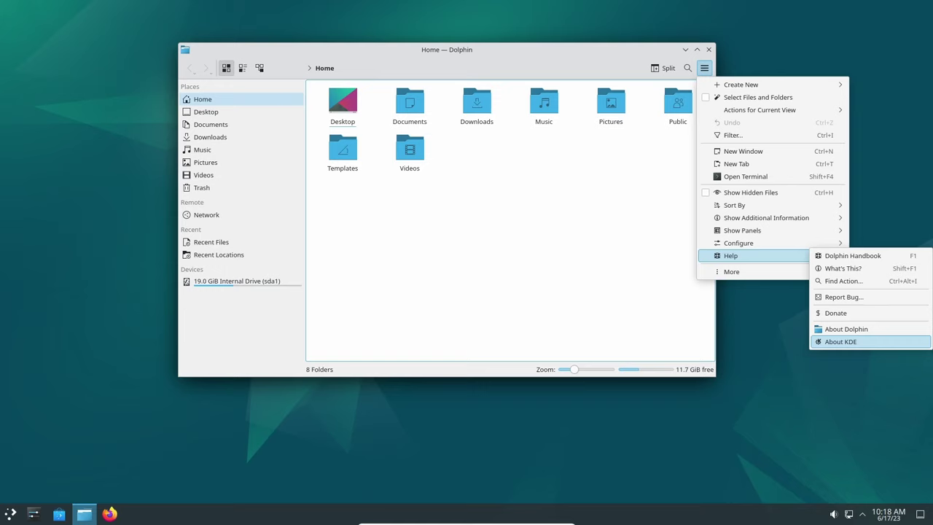
pyautogui.click(841, 342)
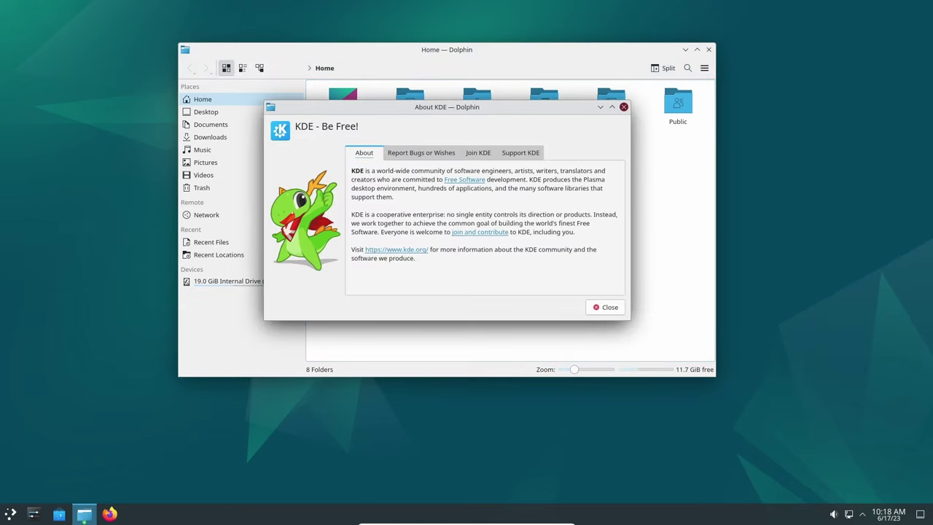
pyautogui.click(625, 107)
# Step: Check Dolphin's version in the About Dolphin dialog and close the file manager
pyautogui.click(704, 67)
pyautogui.moveTo(751, 256)
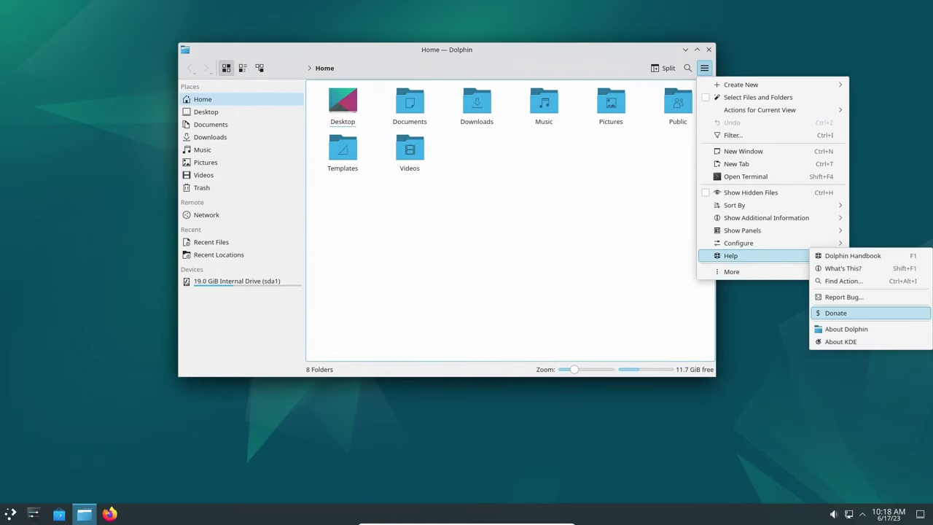
pyautogui.press('Down')
pyautogui.press('Return')
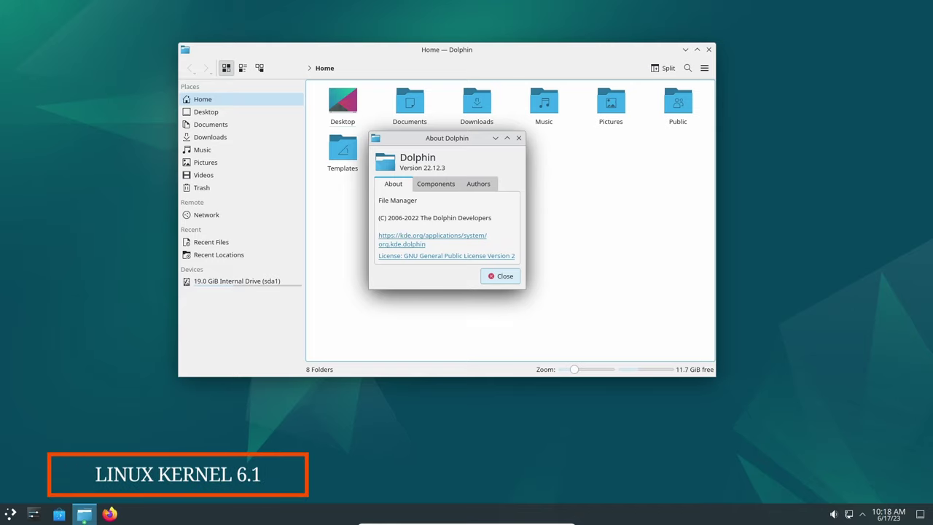
pyautogui.press('Escape')
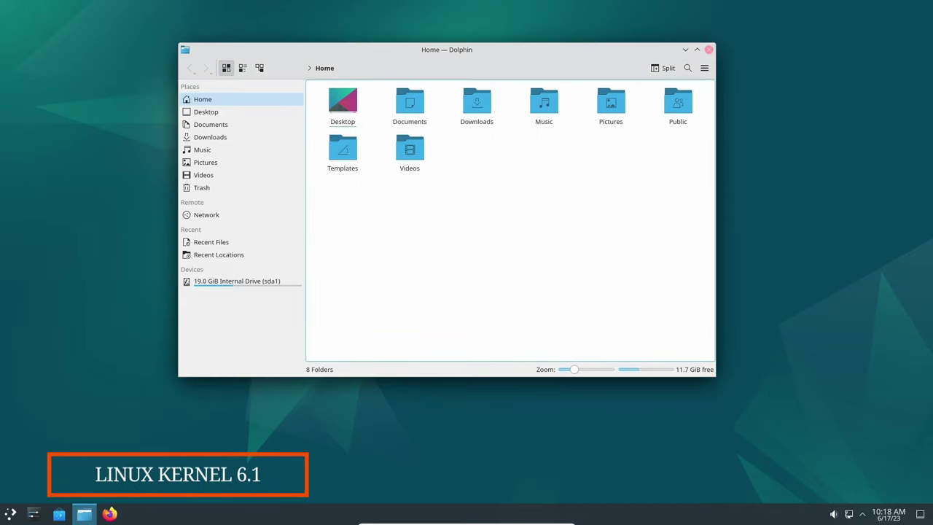
pyautogui.click(709, 49)
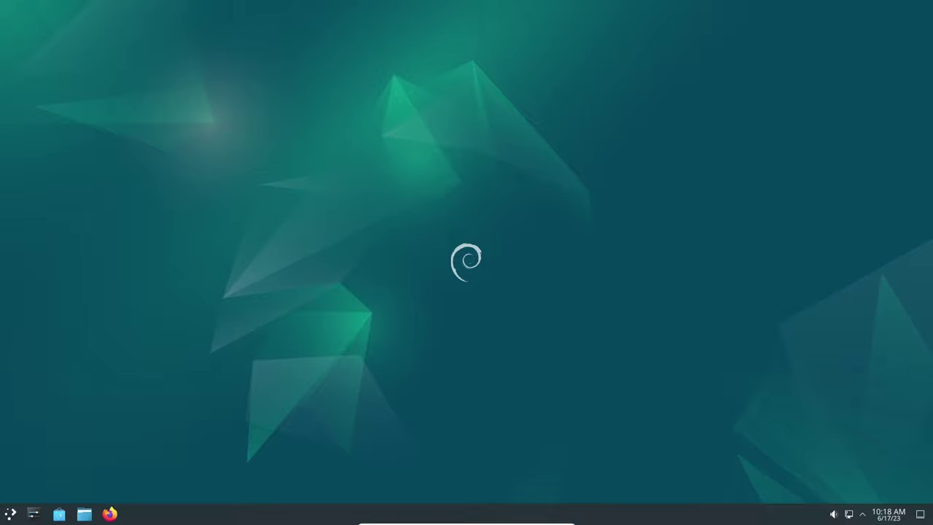
# Step: Browse the alphabetical list of all installed applications and launch Info Center to view the About this System page
pyautogui.click(10, 514)
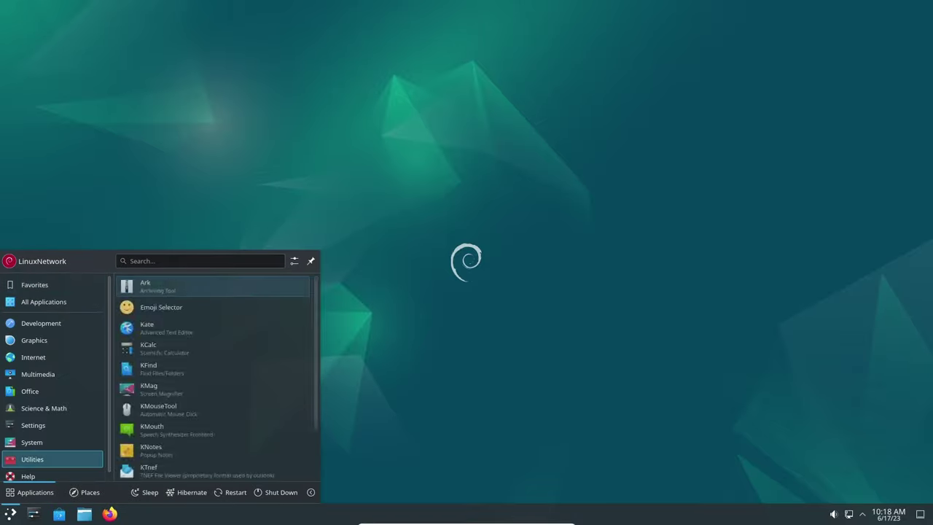
pyautogui.moveTo(44, 302)
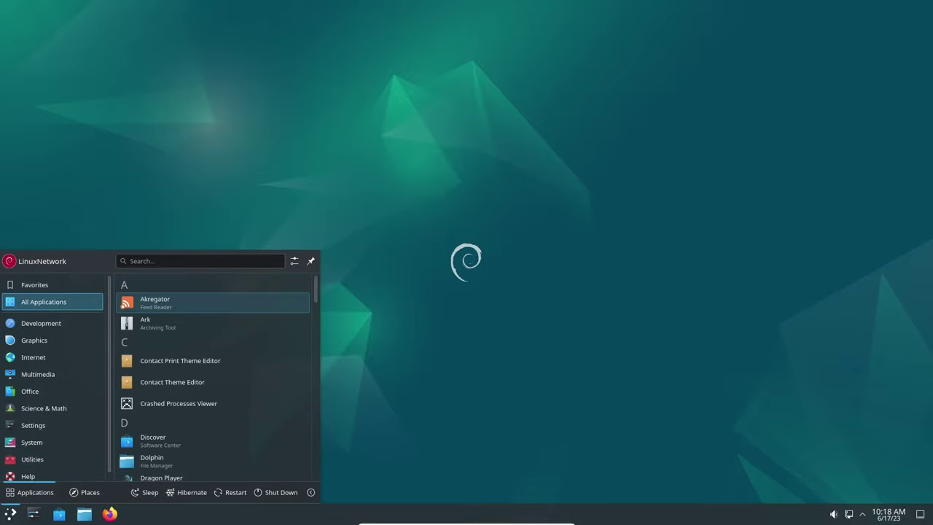
pyautogui.press('Right')
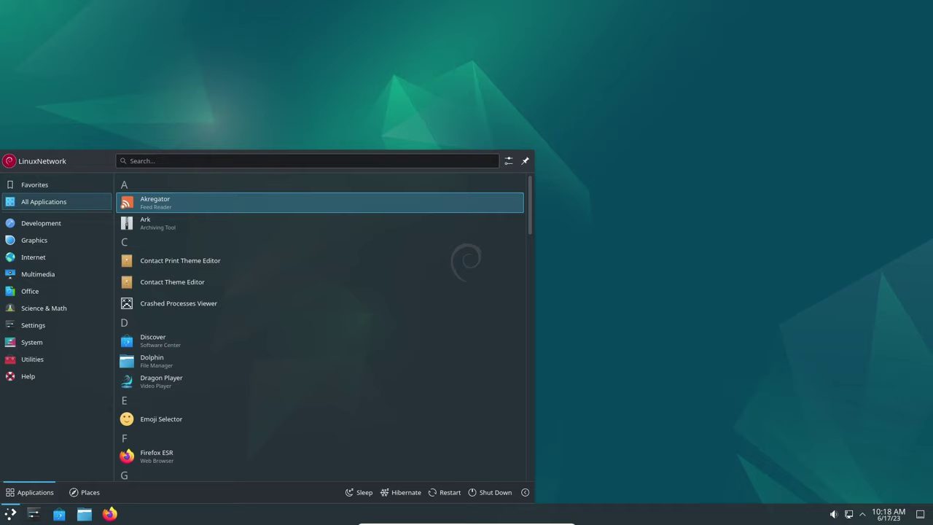
pyautogui.press('Down')
pyautogui.press('Down')
pyautogui.press('Down')
pyautogui.press('Down')
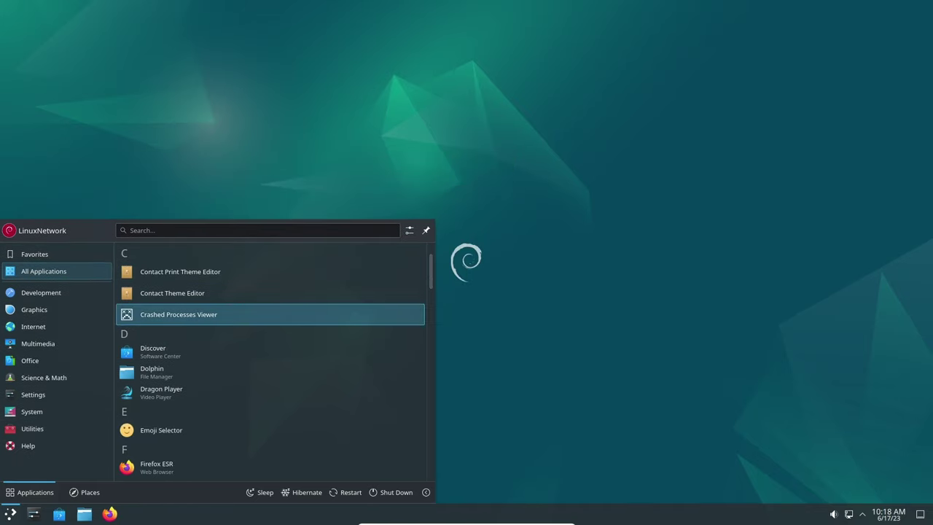
pyautogui.press('Down')
pyautogui.press('Down')
pyautogui.press('Down')
pyautogui.press('Down')
pyautogui.press('Down')
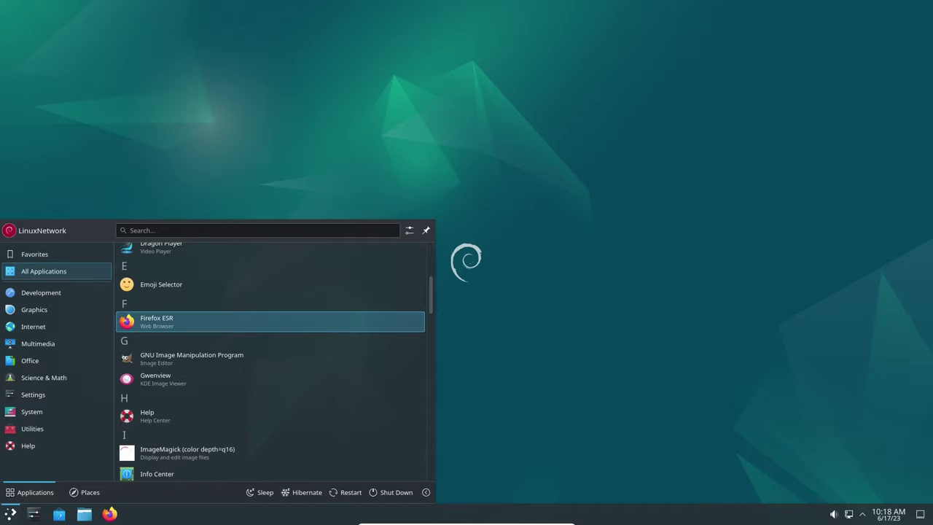
pyautogui.press('Down')
pyautogui.press('Down')
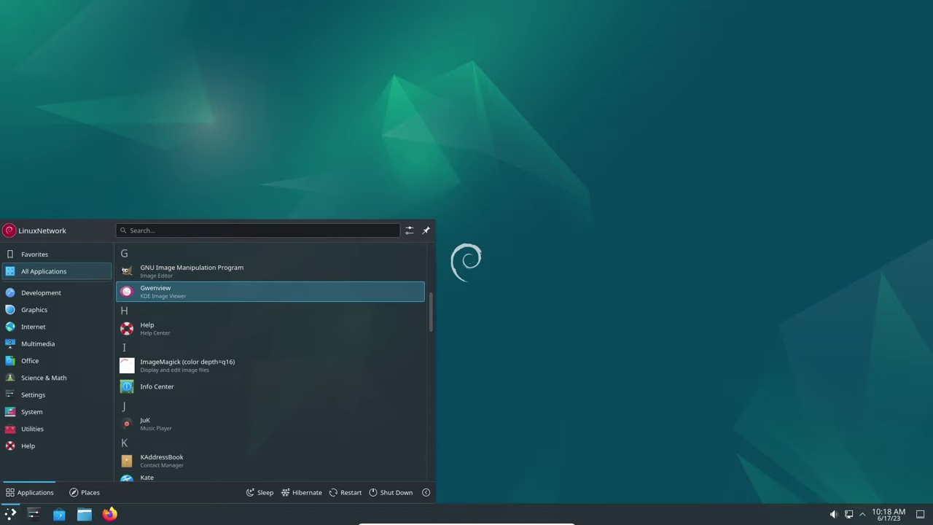
pyautogui.press('Down')
pyautogui.press('Down')
pyautogui.press('Down')
pyautogui.press('Down')
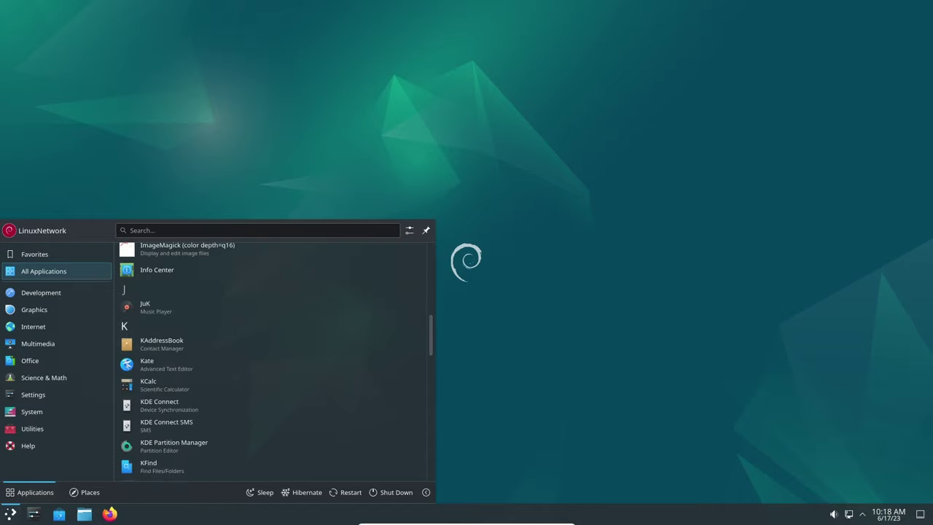
pyautogui.press('Up')
pyautogui.press('Return')
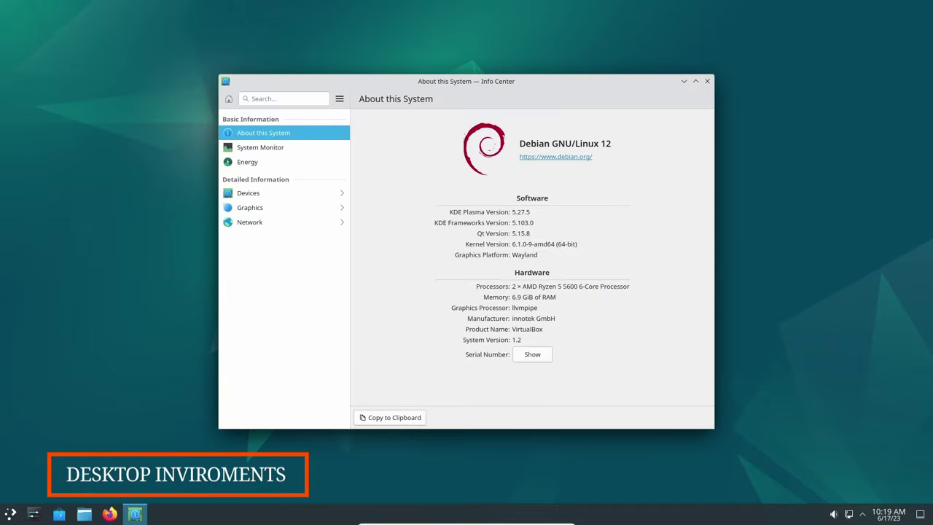
# Step: Open System Monitor from Info Center, review its Overview, Applications, History and Processes pages, and close it
pyautogui.click(264, 147)
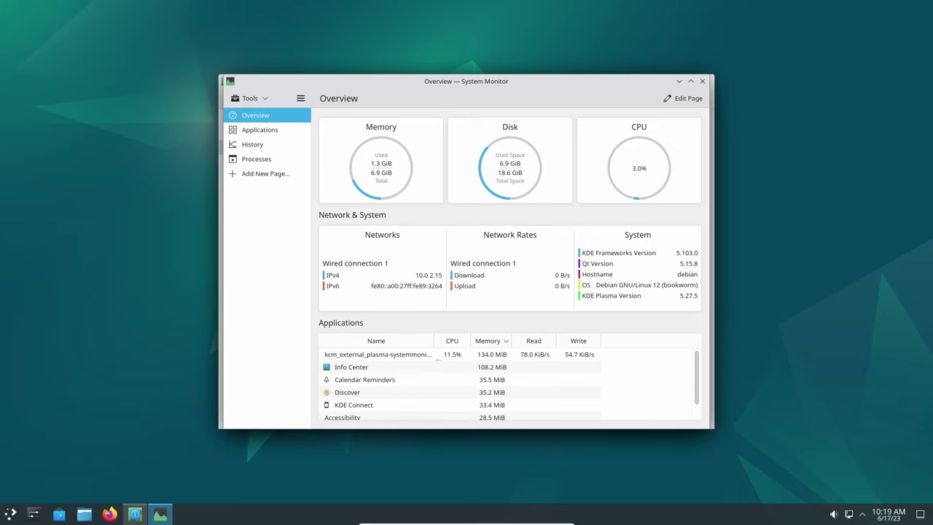
pyautogui.click(259, 130)
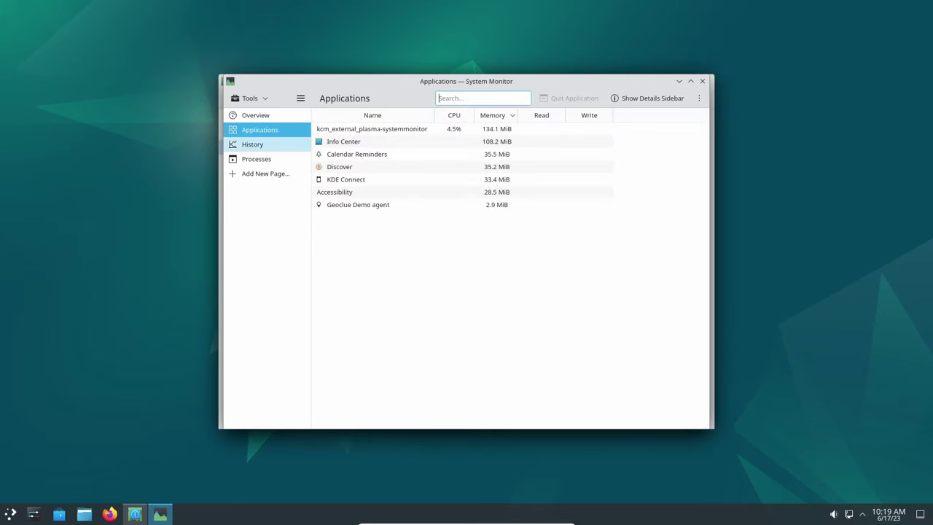
pyautogui.click(253, 145)
pyautogui.click(257, 159)
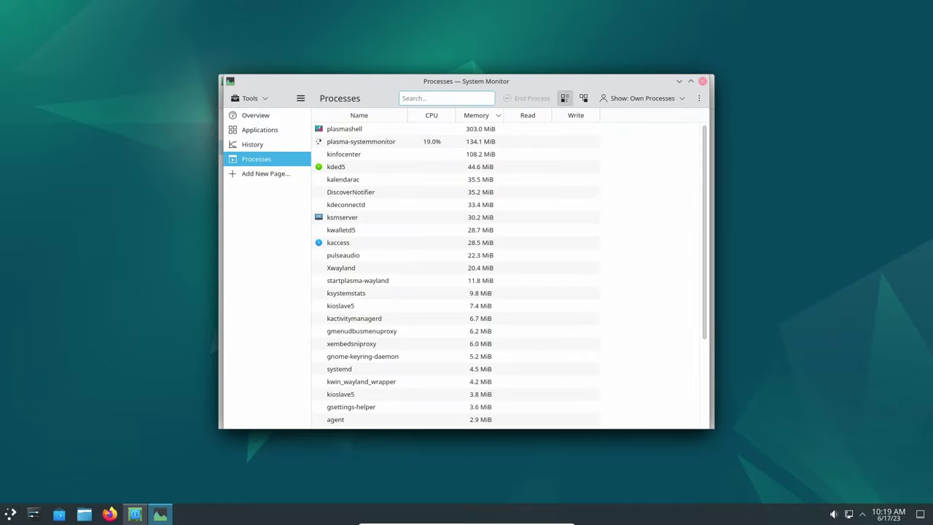
pyautogui.click(702, 81)
# Step: Review Info Center's Energy page and the Device Viewer, CPU, Firmware Security and Interrupts pages under Devices, and close Info Center
pyautogui.click(257, 162)
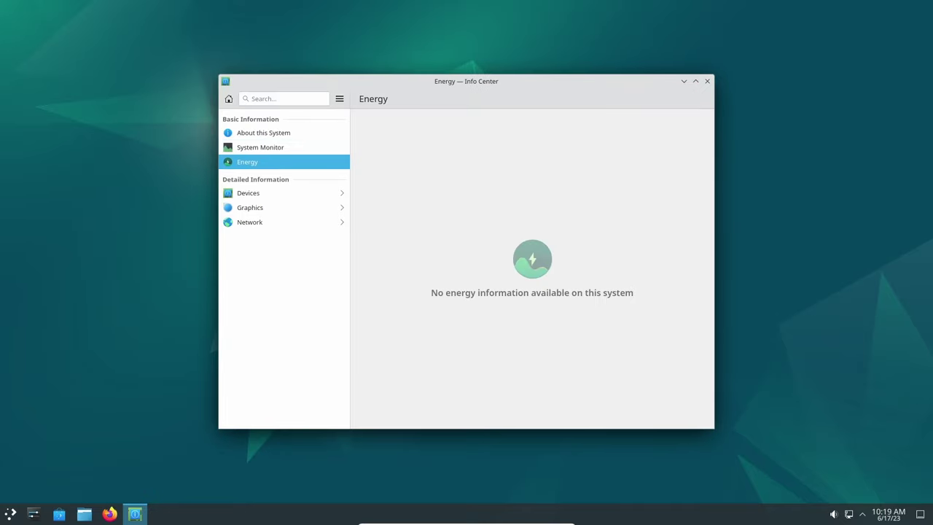
pyautogui.click(248, 192)
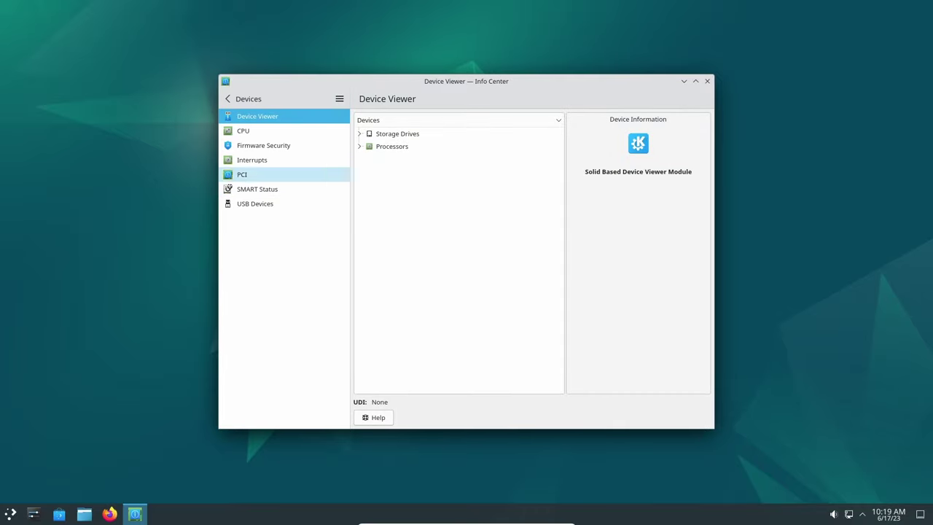
pyautogui.click(248, 130)
pyautogui.click(263, 145)
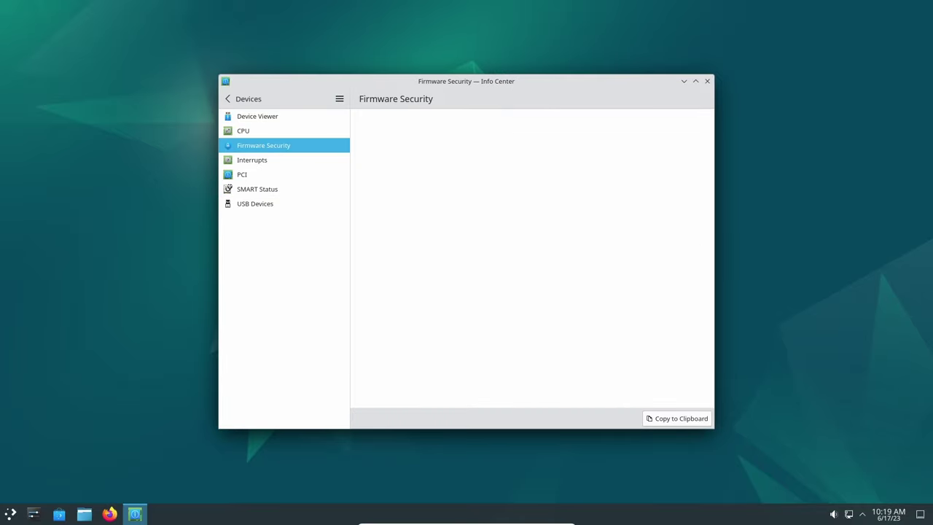
pyautogui.click(251, 160)
pyautogui.click(228, 99)
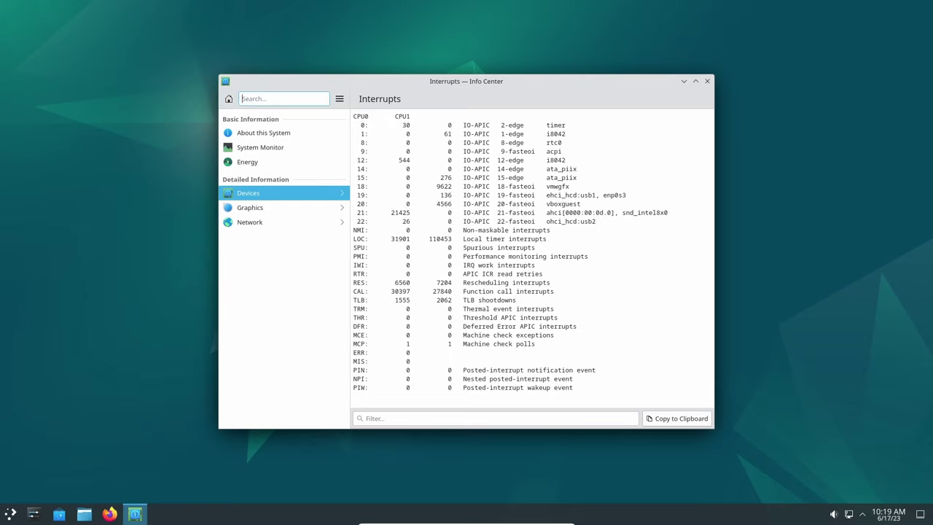
pyautogui.click(707, 81)
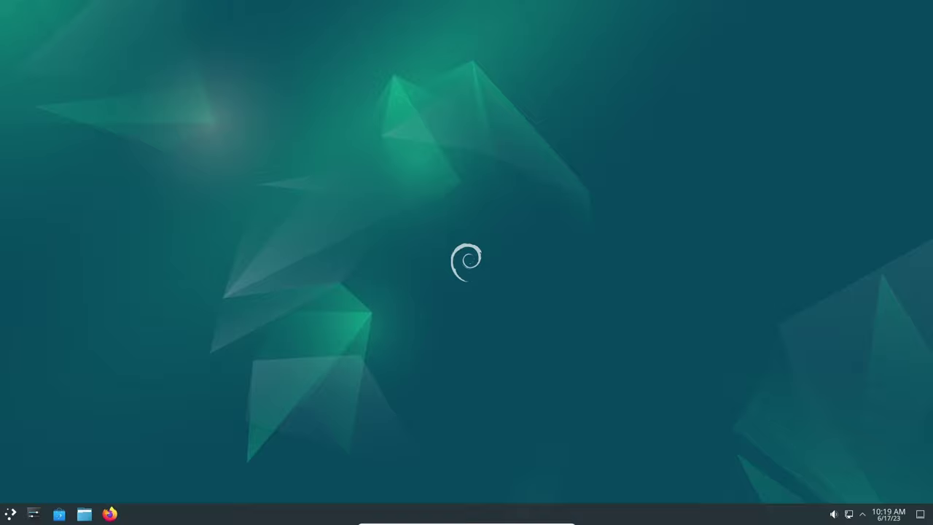
pyautogui.click(889, 514)
pyautogui.click(889, 514)
pyautogui.click(889, 514)
pyautogui.click(889, 514)
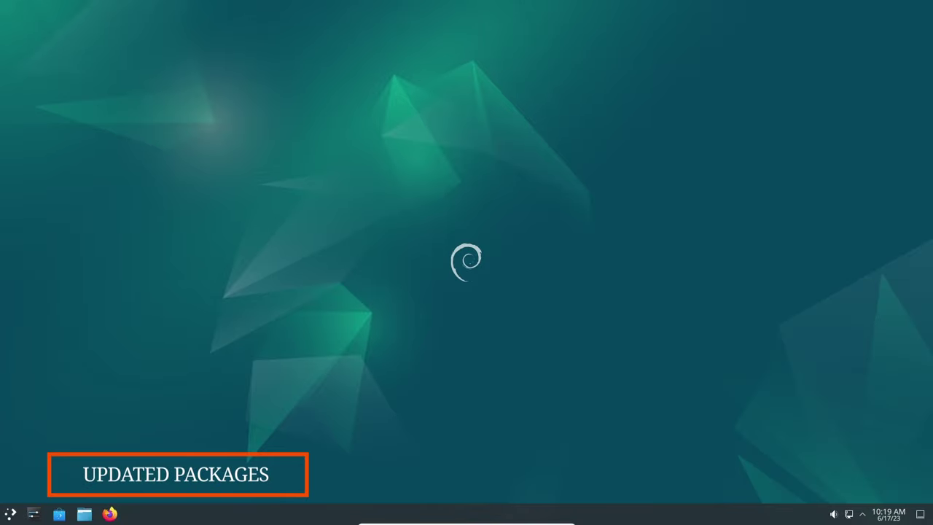
# Step: Open System Settings and review the Global Theme, Application Style, Plasma Style, Colors and Window Decorations pages under Appearance
pyautogui.click(33, 514)
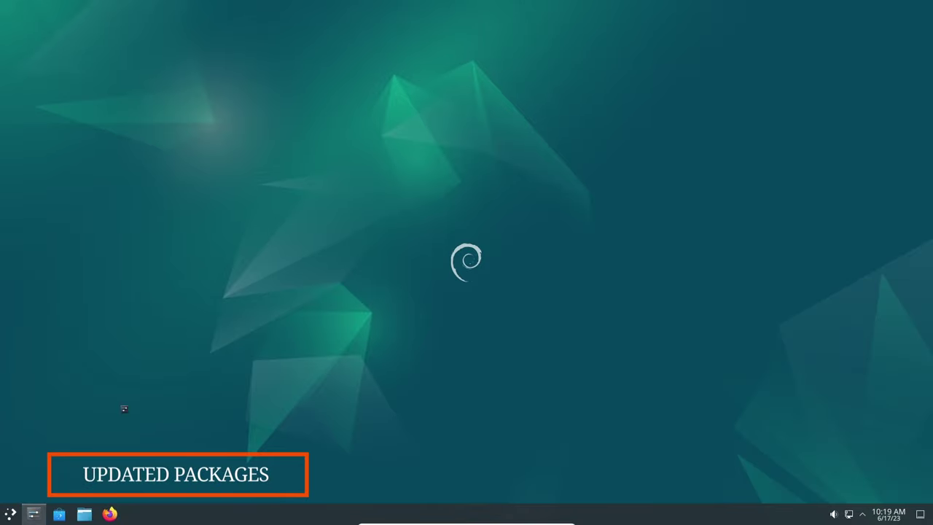
pyautogui.click(255, 117)
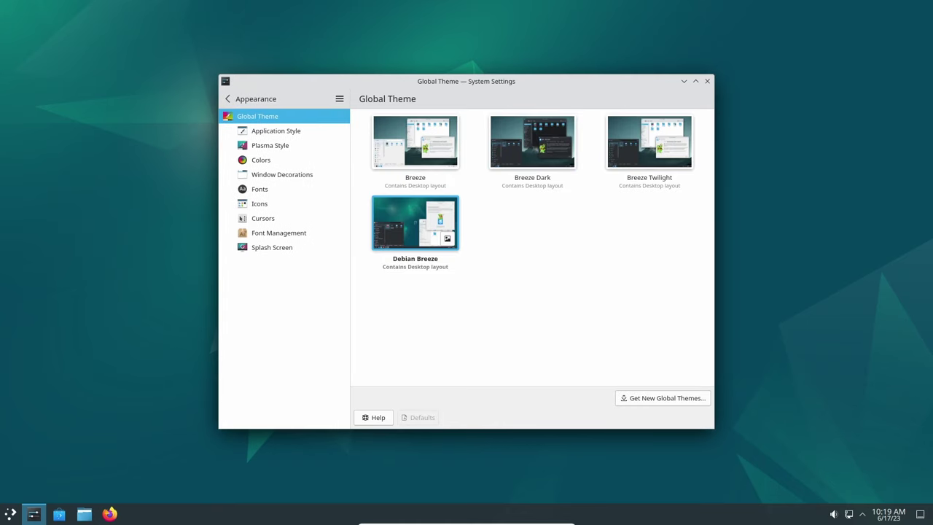
pyautogui.click(275, 131)
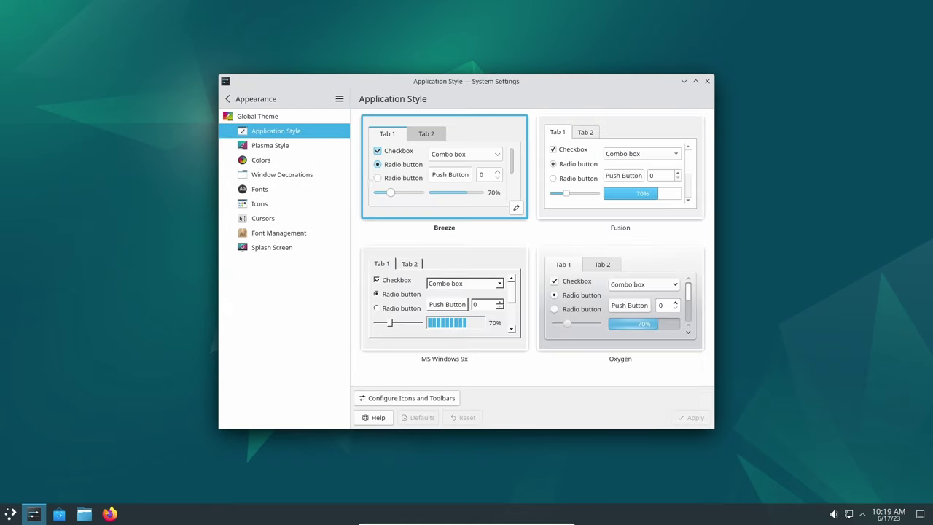
pyautogui.click(271, 146)
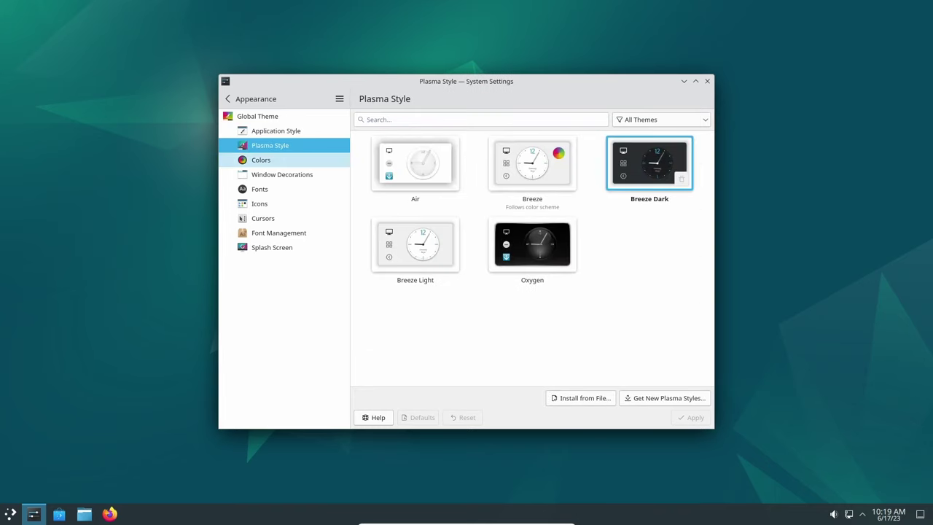
pyautogui.click(270, 160)
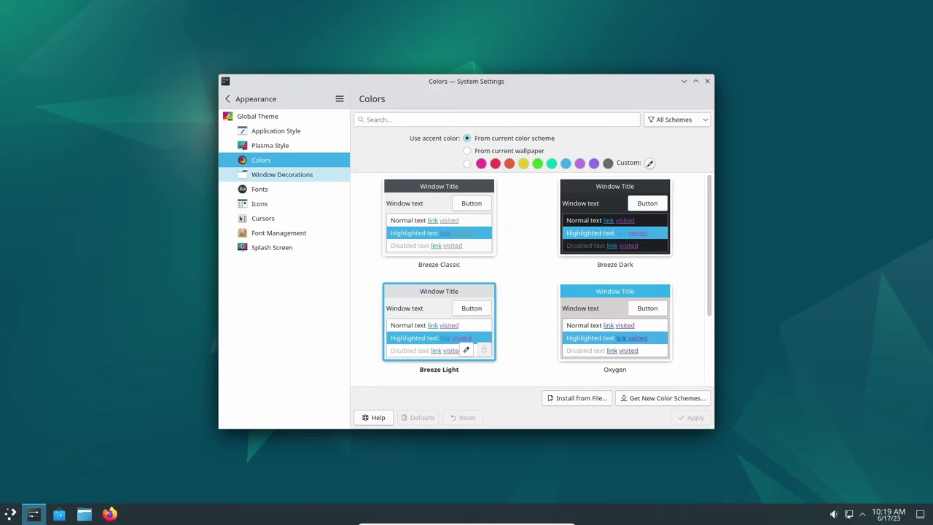
pyautogui.click(282, 175)
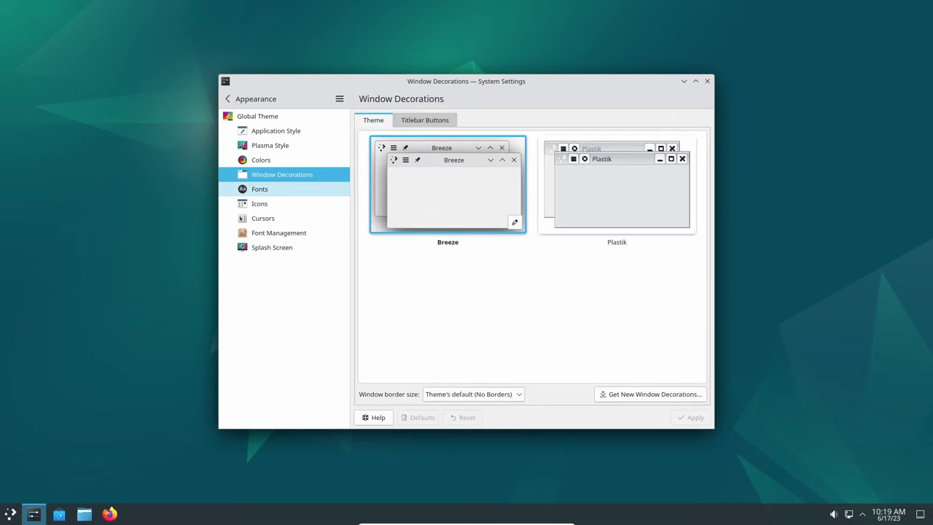
# Step: Review the Fonts, Icons, Cursors, Font Management and Splash Screen pages and return to the main settings list
pyautogui.click(261, 189)
pyautogui.click(260, 204)
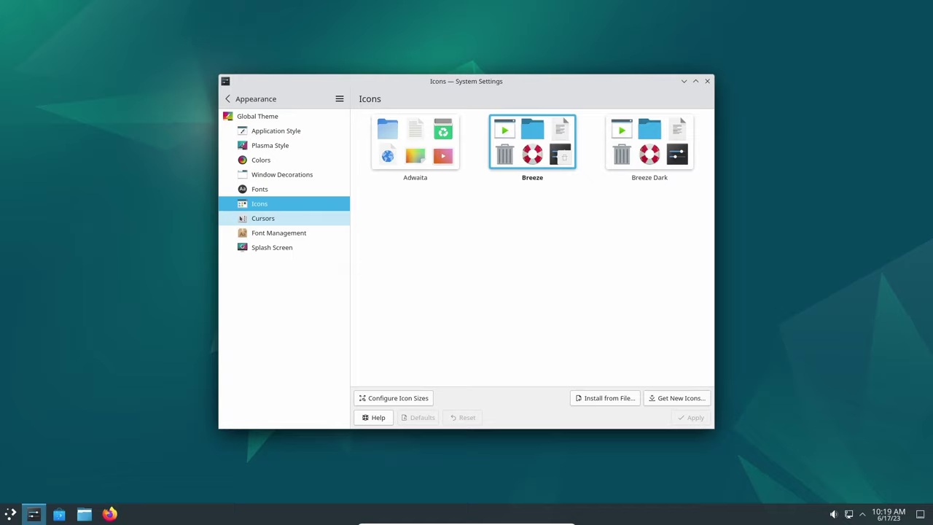
pyautogui.click(263, 218)
pyautogui.click(278, 233)
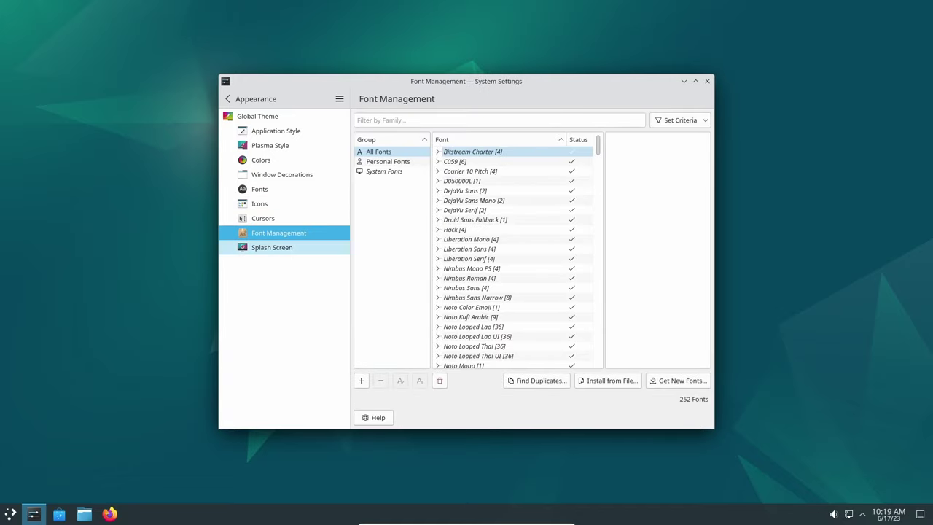
pyautogui.click(272, 247)
pyautogui.click(227, 98)
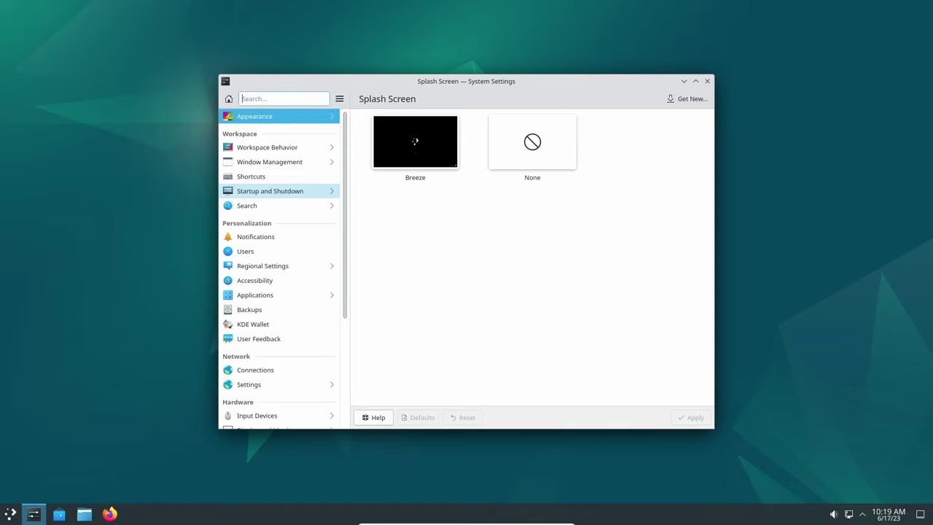
# Step: Browse the downloadable SDDM login screen themes from the Login Screen page under Startup and Shutdown and close the download window
pyautogui.click(270, 191)
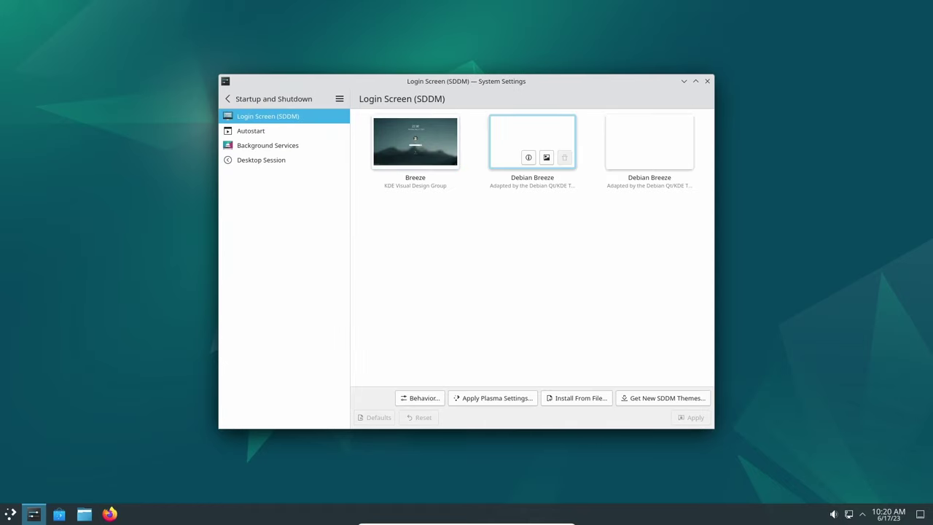
pyautogui.click(663, 398)
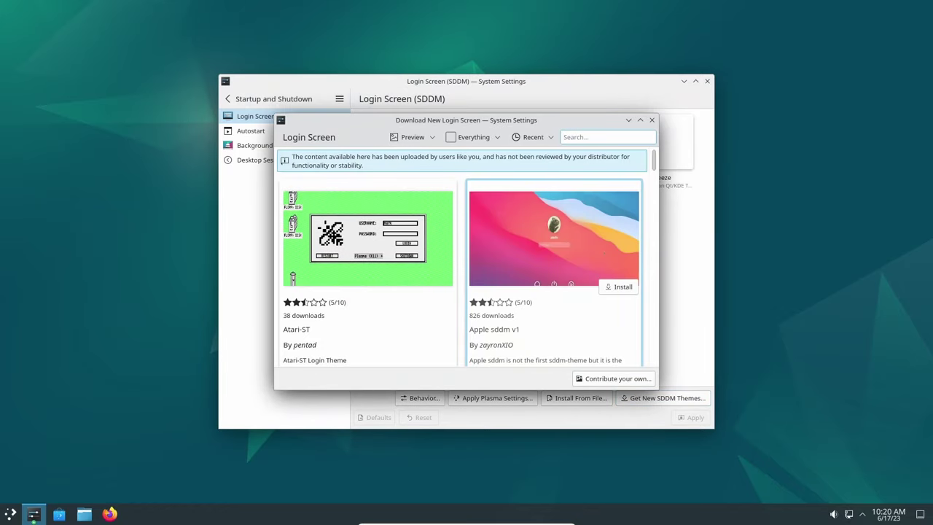
pyautogui.scroll(-5, 461, 257)
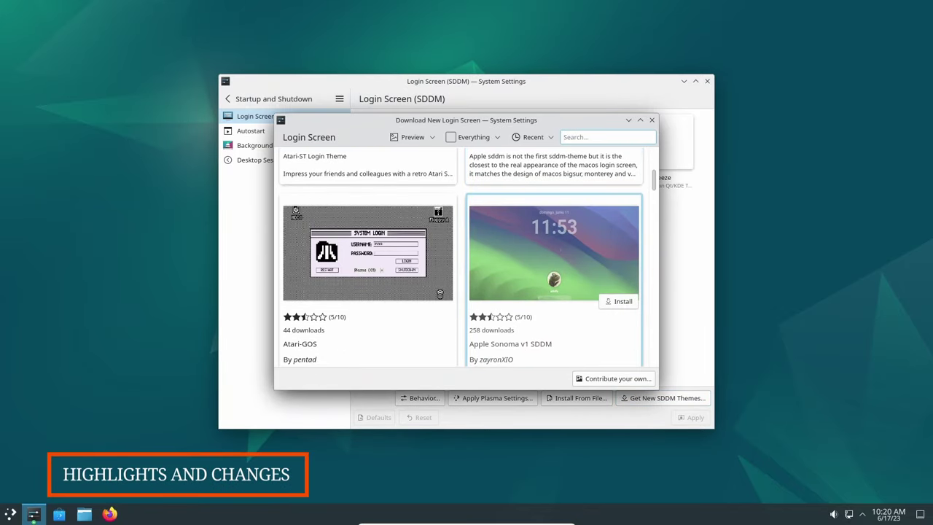
pyautogui.scroll(-7, 554, 277)
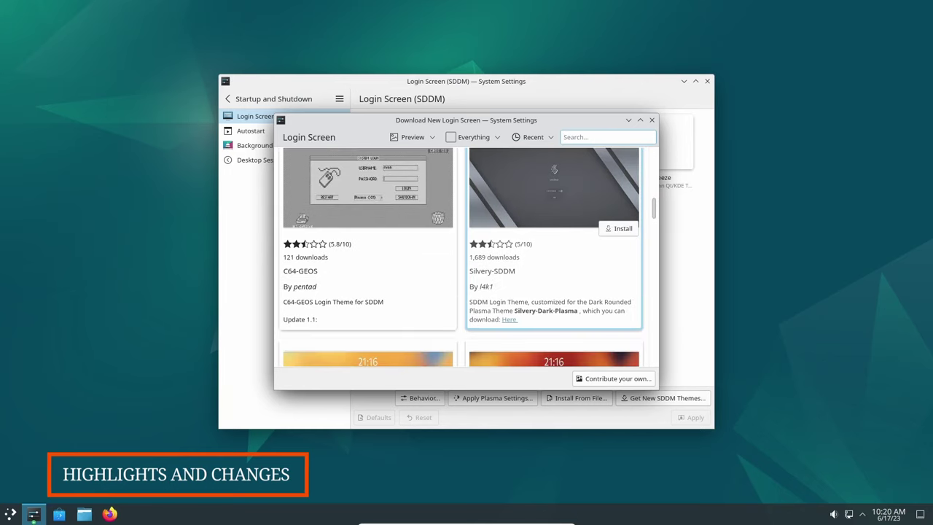
pyautogui.scroll(-8, 555, 277)
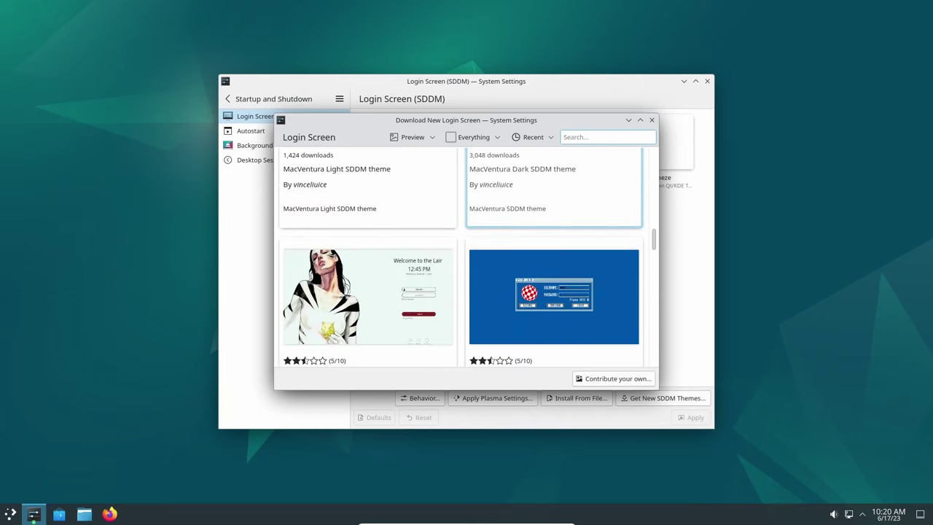
pyautogui.scroll(-7, 554, 277)
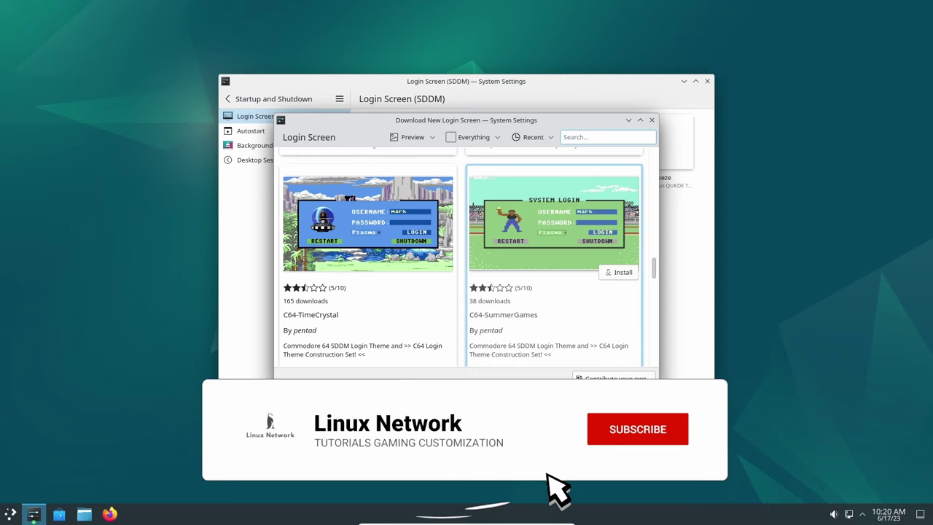
pyautogui.scroll(-4, 554, 277)
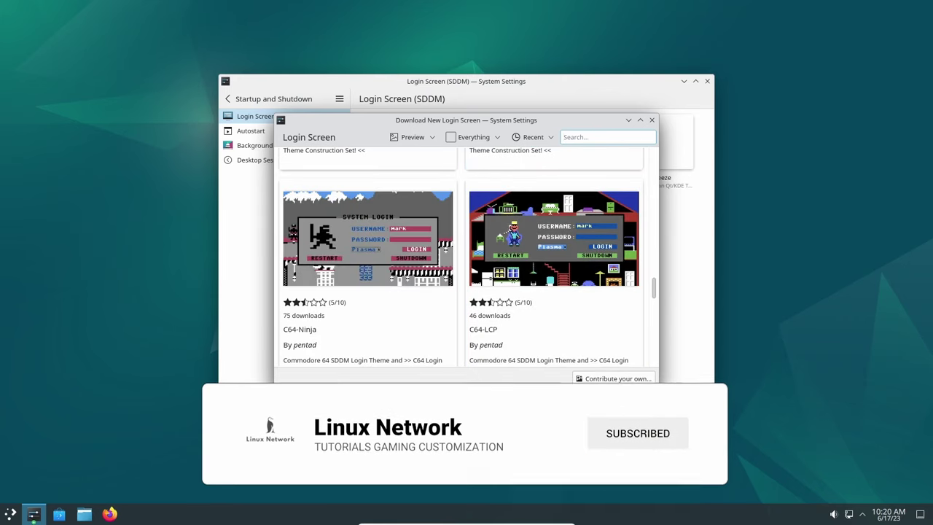
pyautogui.click(652, 120)
# Step: Review the Autostart, Background Services and Desktop Session pages and leave the Startup and Shutdown category
pyautogui.click(251, 131)
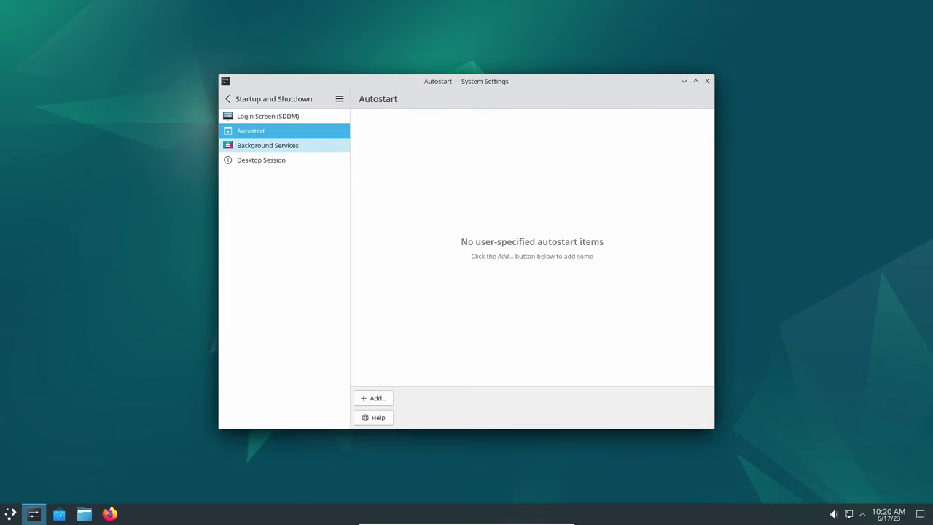
pyautogui.click(268, 145)
pyautogui.click(261, 159)
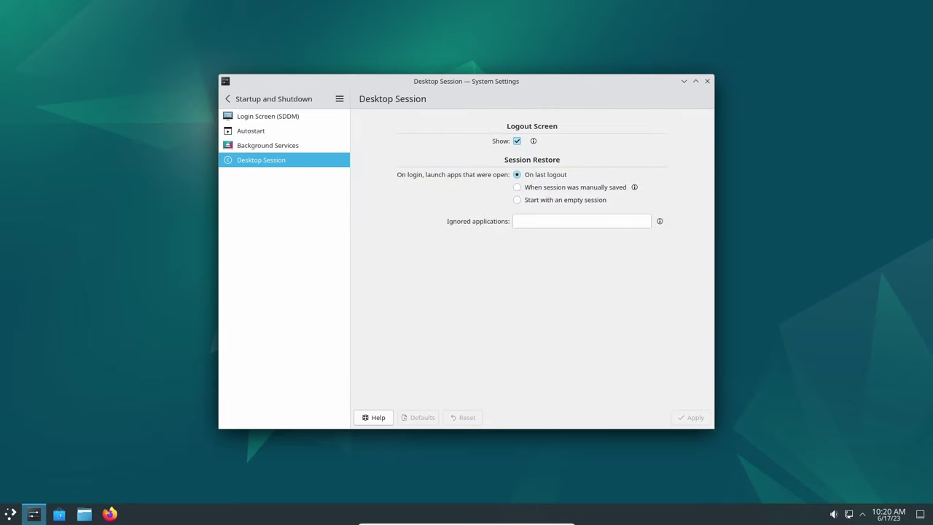
pyautogui.click(227, 99)
# Step: Review the Notifications page and look through the available plugins on the Plasma Search page
pyautogui.scroll(-2, 277, 219)
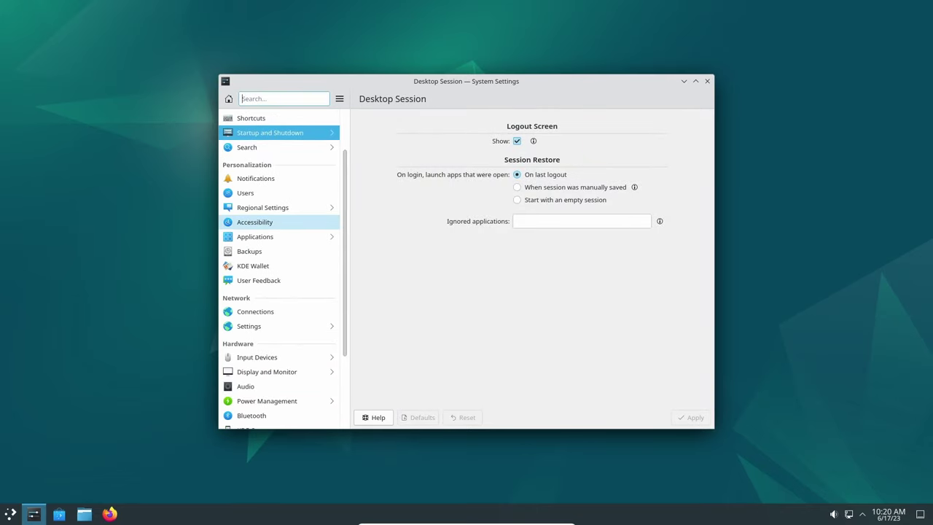
pyautogui.click(255, 178)
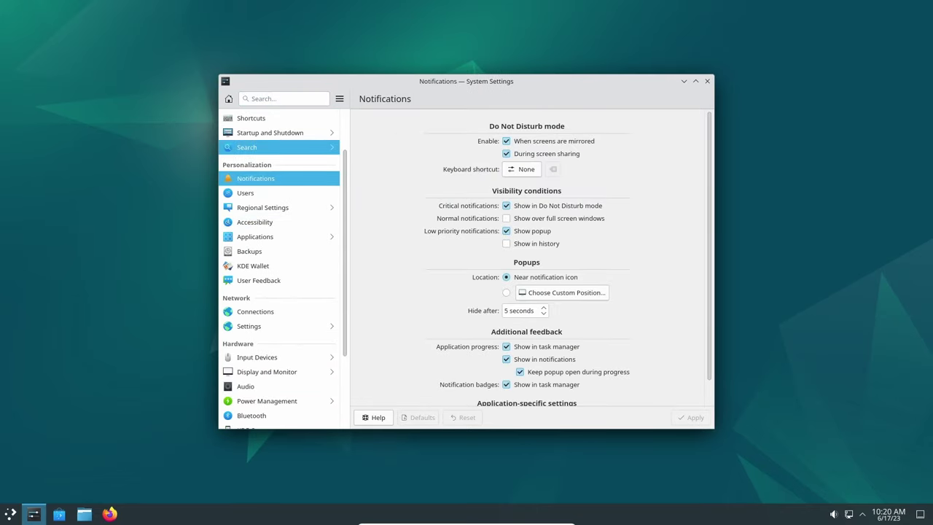
pyautogui.click(248, 146)
pyautogui.click(258, 130)
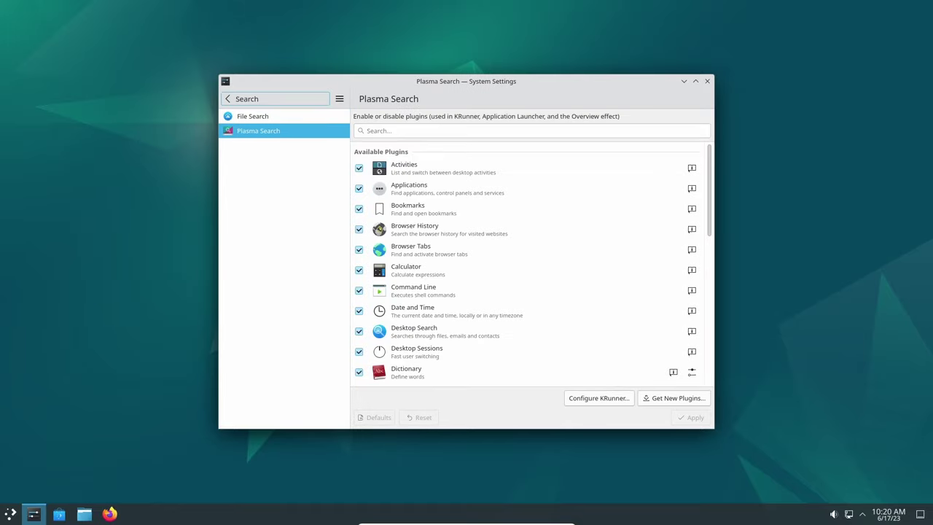
pyautogui.scroll(-10, 533, 263)
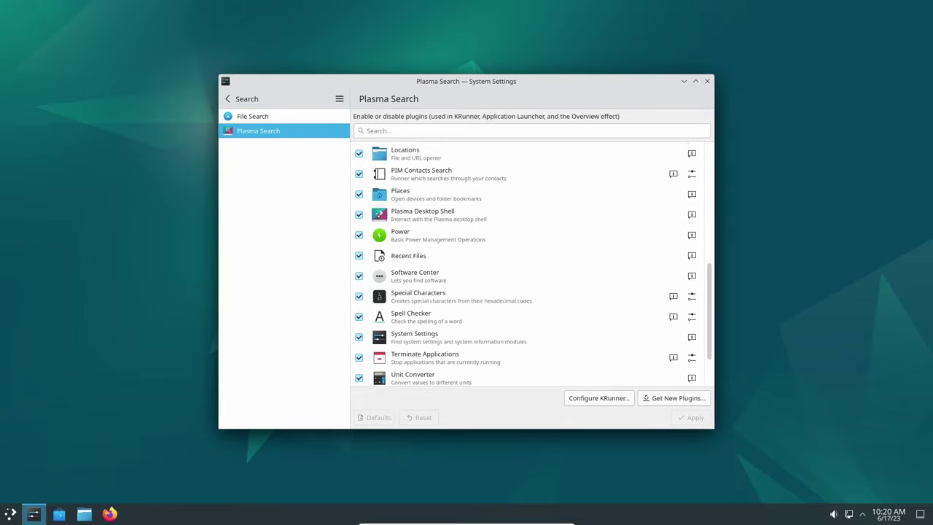
# Step: Leave the Search category and review the Users, Region & Language, Accessibility and File Associations pages under Personalization
pyautogui.click(246, 98)
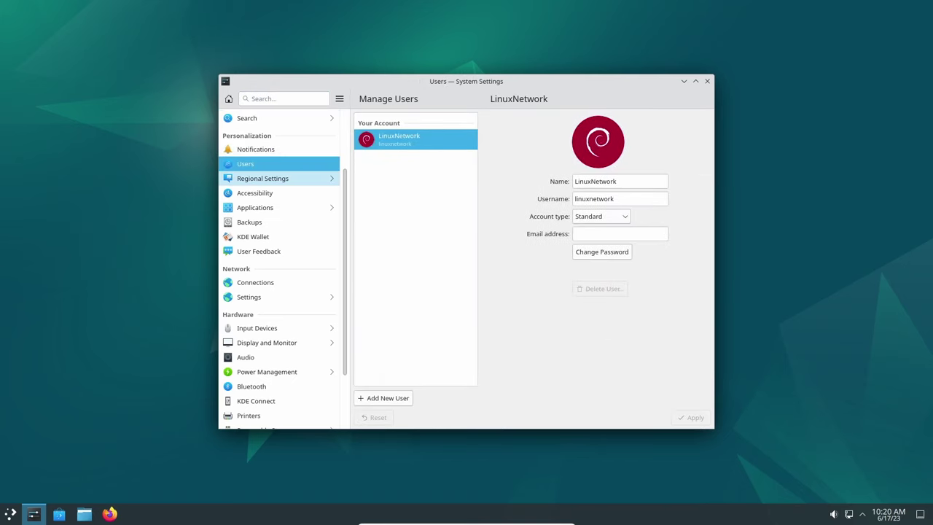
pyautogui.click(262, 178)
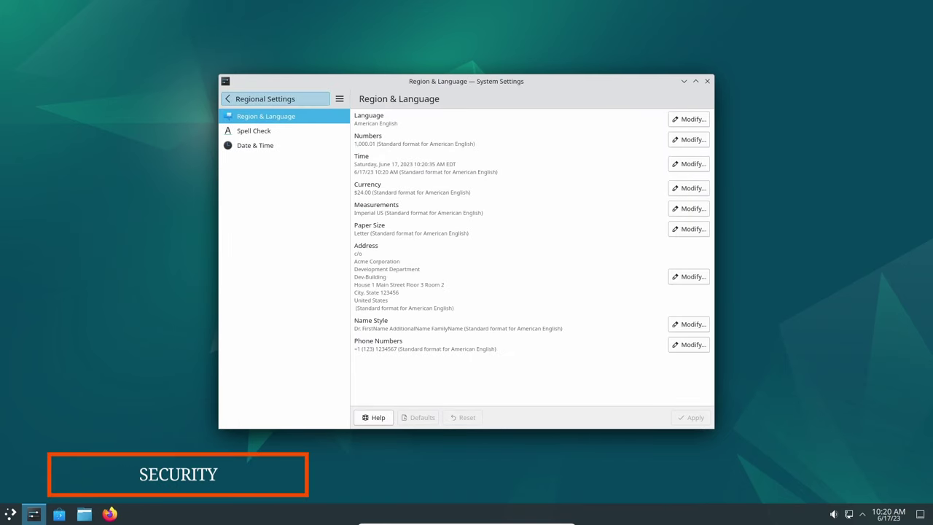
pyautogui.click(265, 99)
pyautogui.click(255, 192)
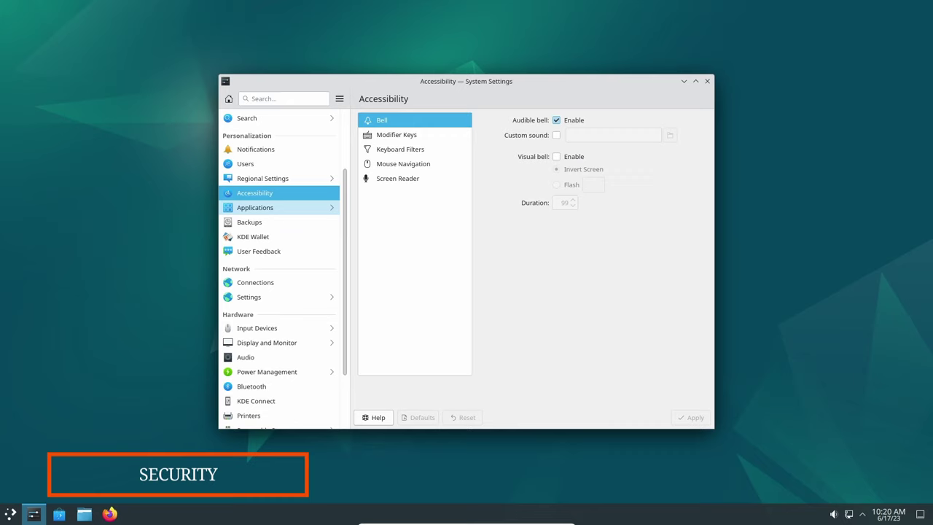
pyautogui.click(255, 207)
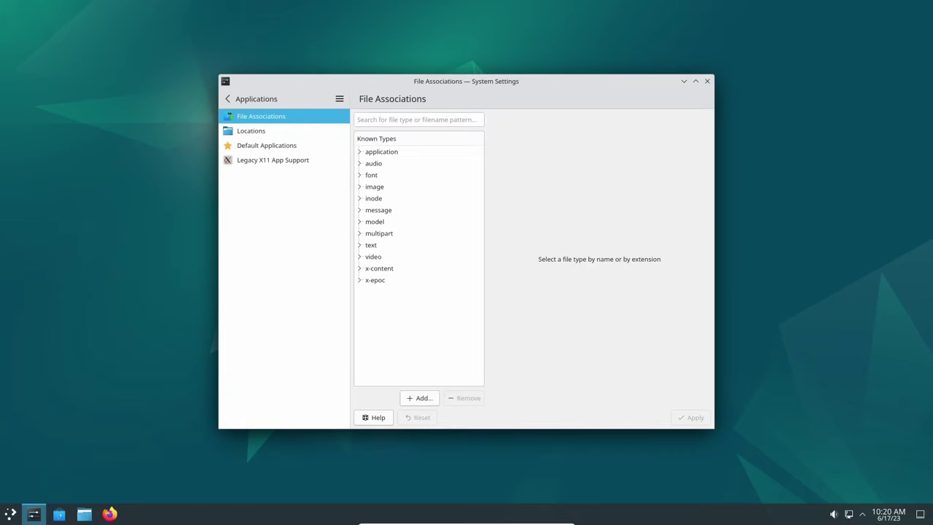
pyautogui.click(227, 98)
# Step: Review the Display Configuration, Compositor and Night Color pages under Display and Monitor and return to the main settings list
pyautogui.scroll(-3, 277, 241)
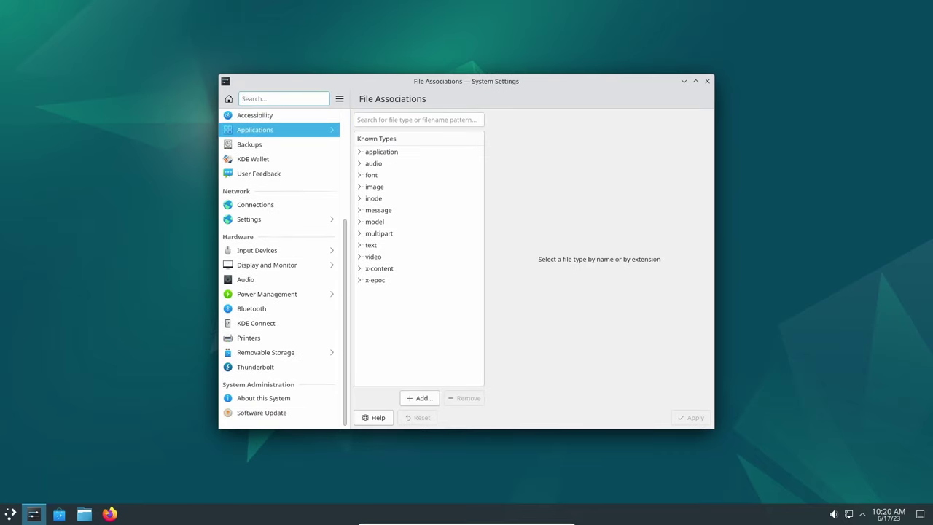
pyautogui.click(267, 265)
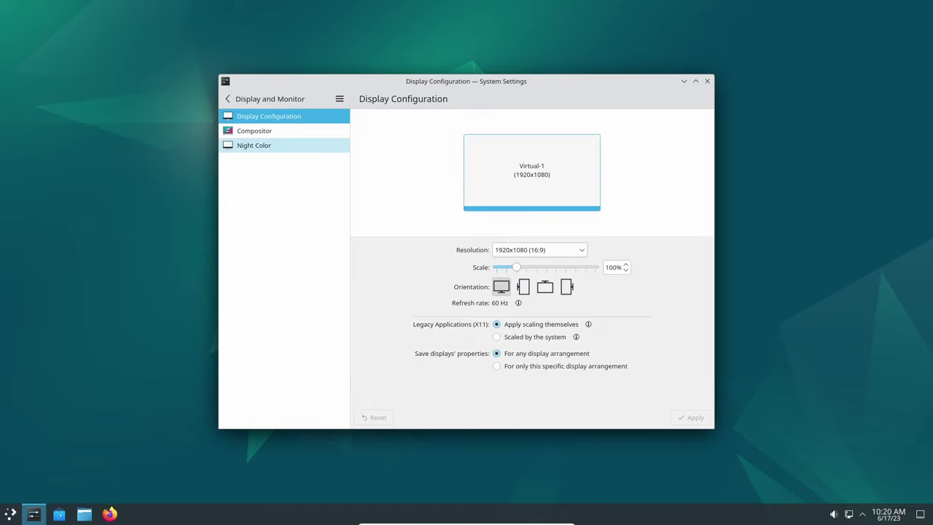
pyautogui.click(255, 131)
pyautogui.click(254, 145)
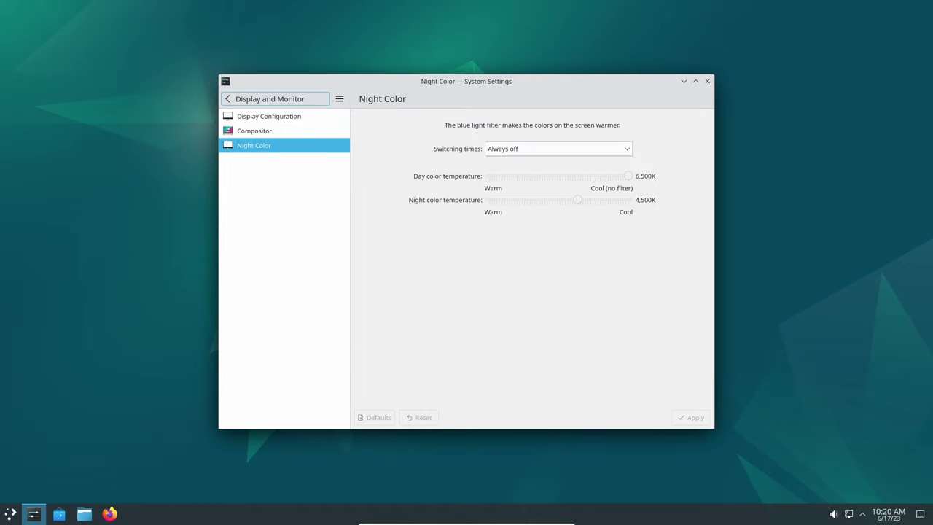
pyautogui.click(227, 98)
# Step: Review the Audio page with its output configuration options and the Volume Controls subpage, and return to the Audio page
pyautogui.click(256, 279)
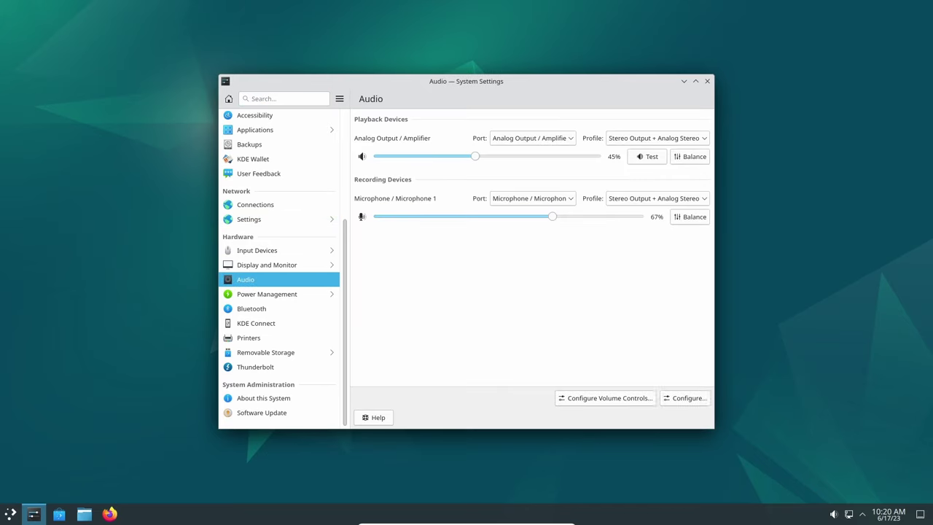
pyautogui.click(685, 398)
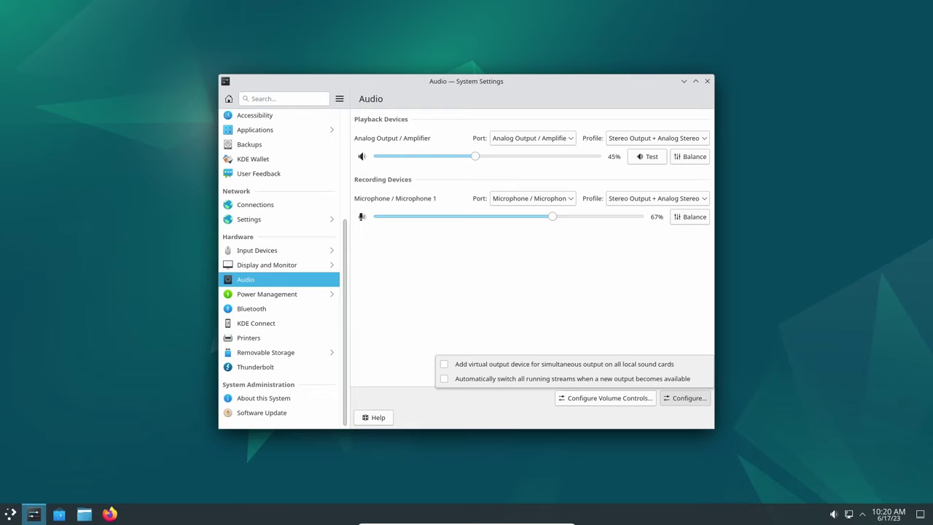
pyautogui.click(605, 398)
pyautogui.click(606, 398)
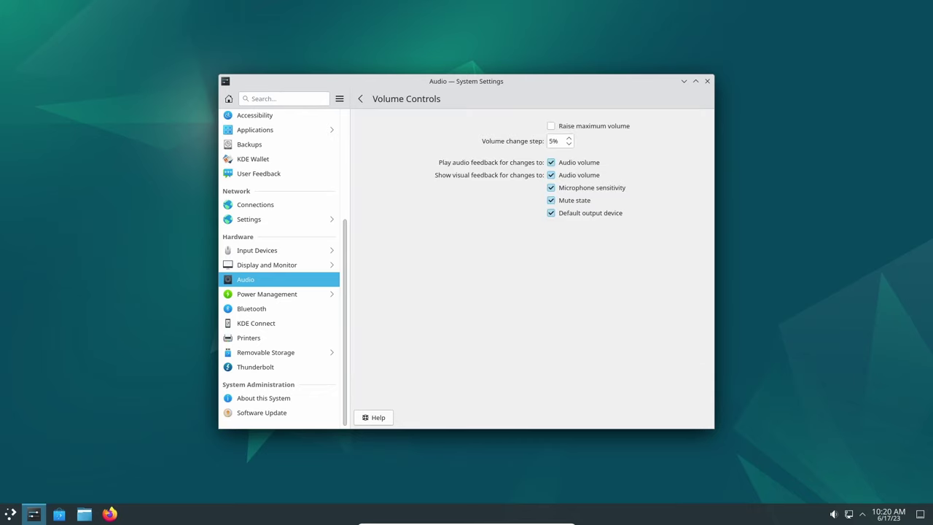
pyautogui.click(360, 98)
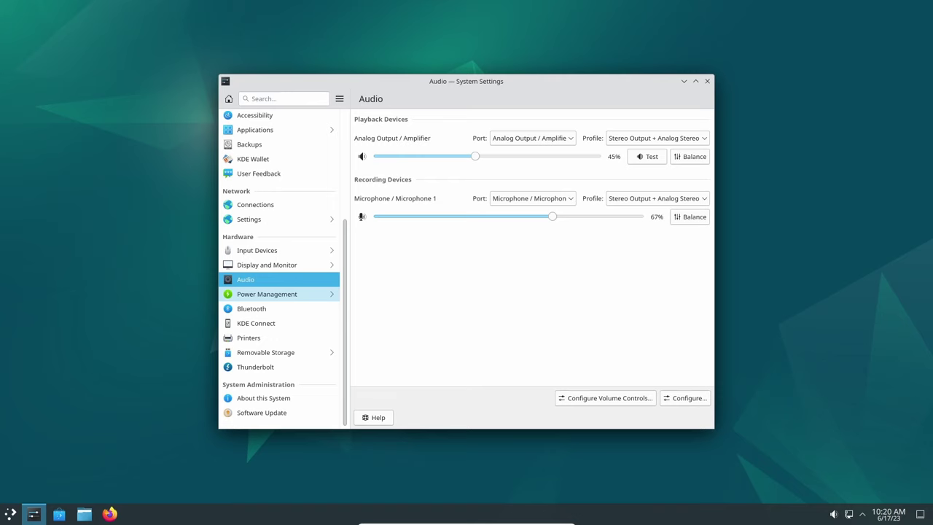
# Step: Review the Energy Saving page under Power Management, return to the main settings list, and review the Bluetooth and KDE Connect pages
pyautogui.click(267, 293)
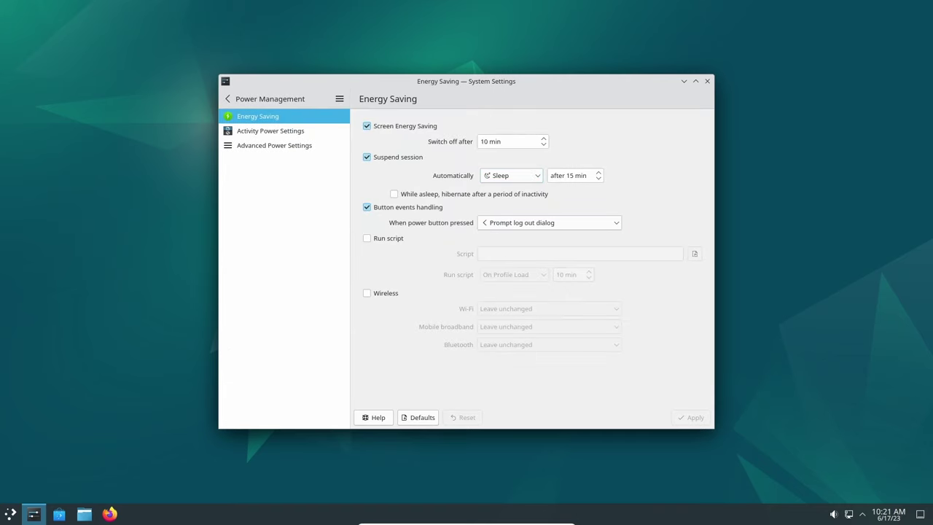
pyautogui.click(262, 99)
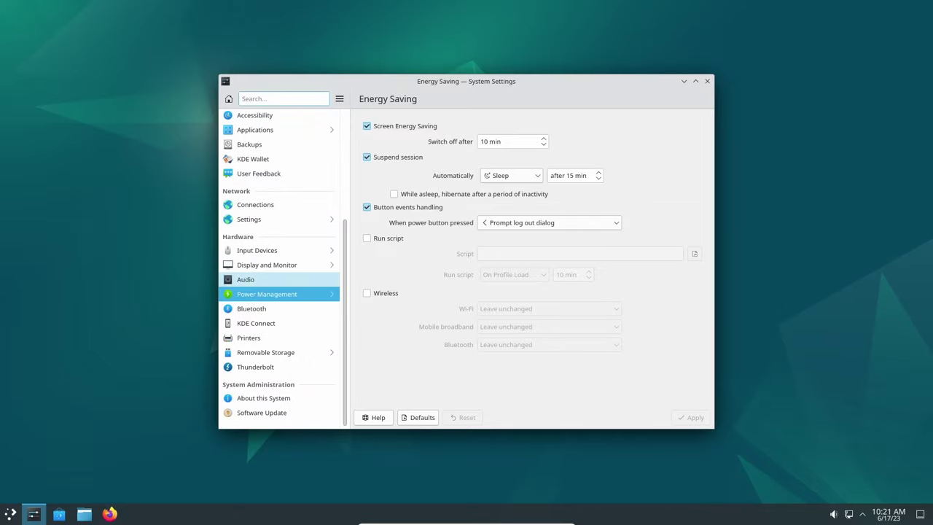
pyautogui.click(252, 309)
pyautogui.click(256, 323)
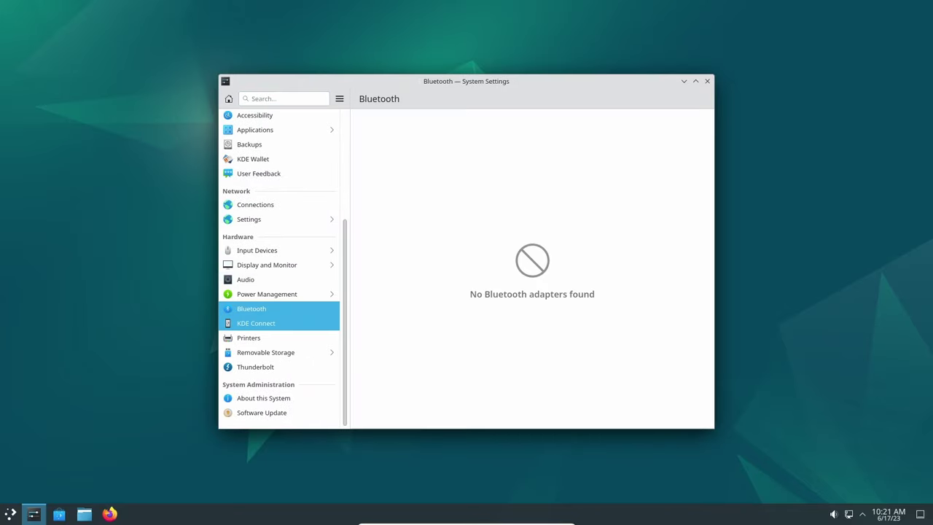
# Step: Review the Printers, Thunderbolt and About this System pages and close System Settings
pyautogui.click(250, 338)
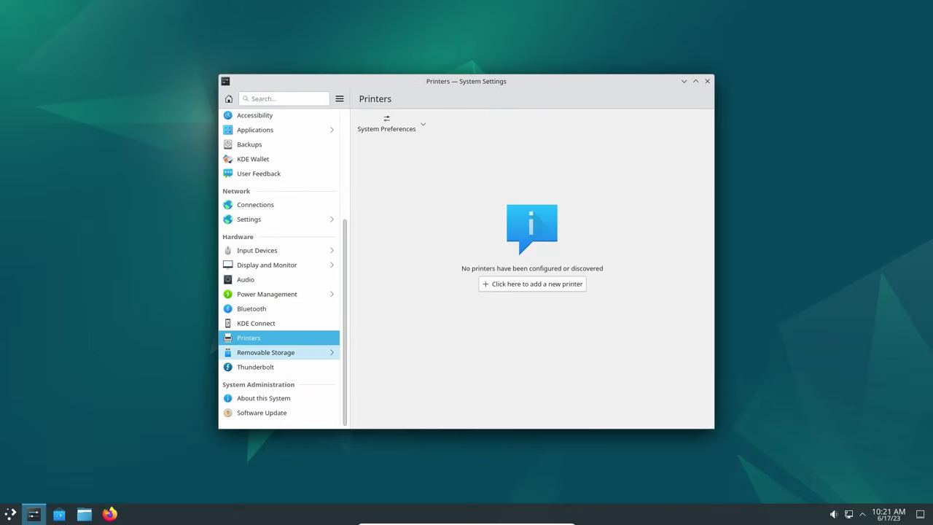
pyautogui.click(256, 367)
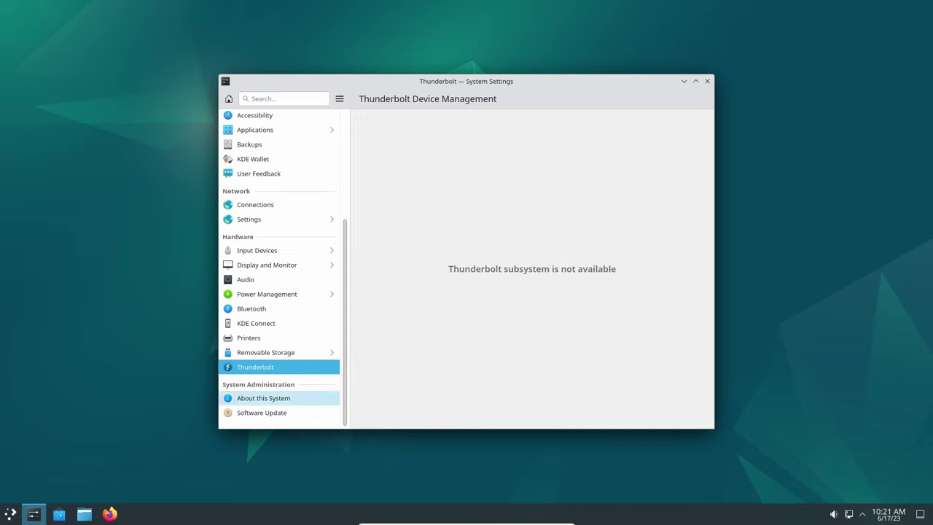
pyautogui.click(263, 398)
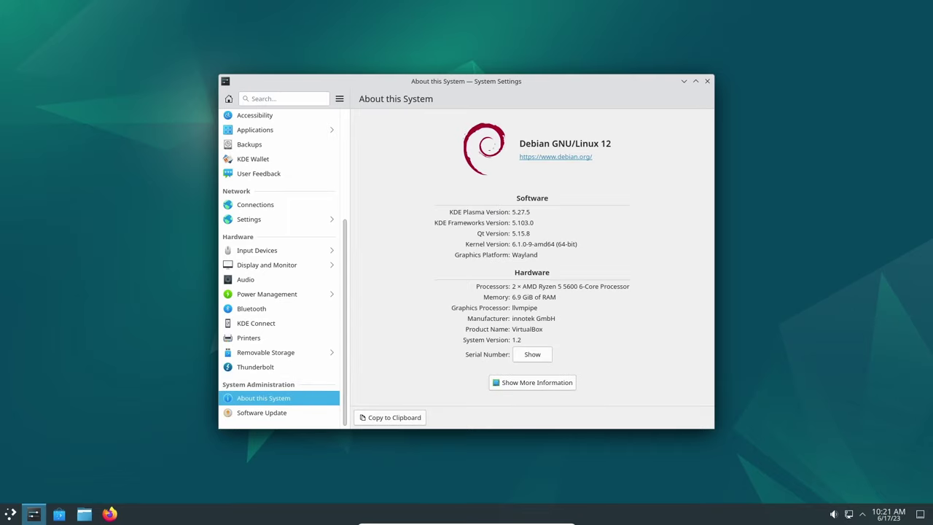
pyautogui.click(707, 81)
# Step: Open the desktop and wallpaper configuration, enlarge its window and look through the available wallpapers
pyautogui.rightClick(363, 105)
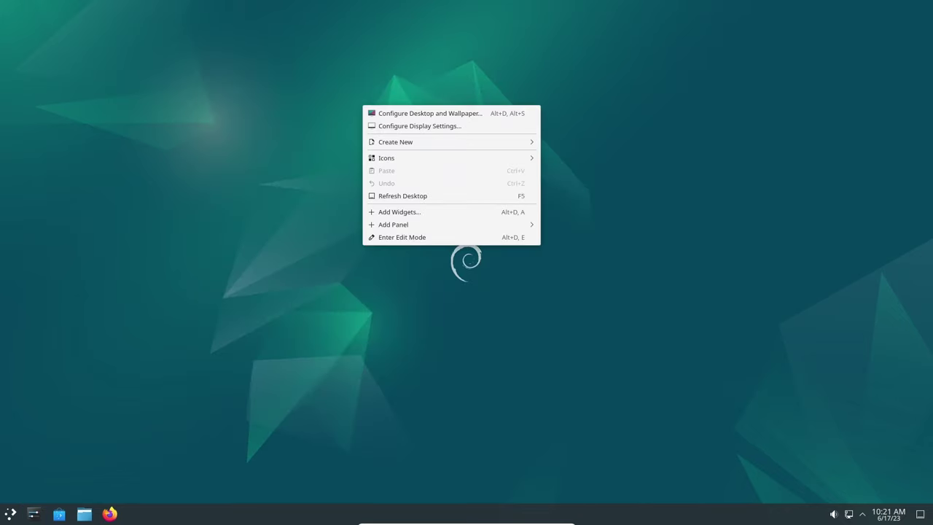
pyautogui.click(430, 114)
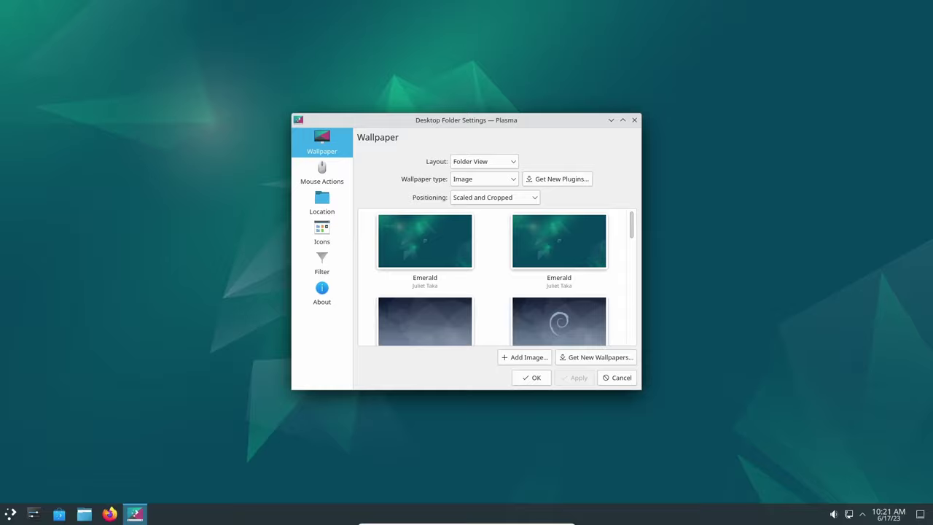
pyautogui.click(623, 120)
pyautogui.moveTo(576, 121); pyautogui.dragTo(439, 22)
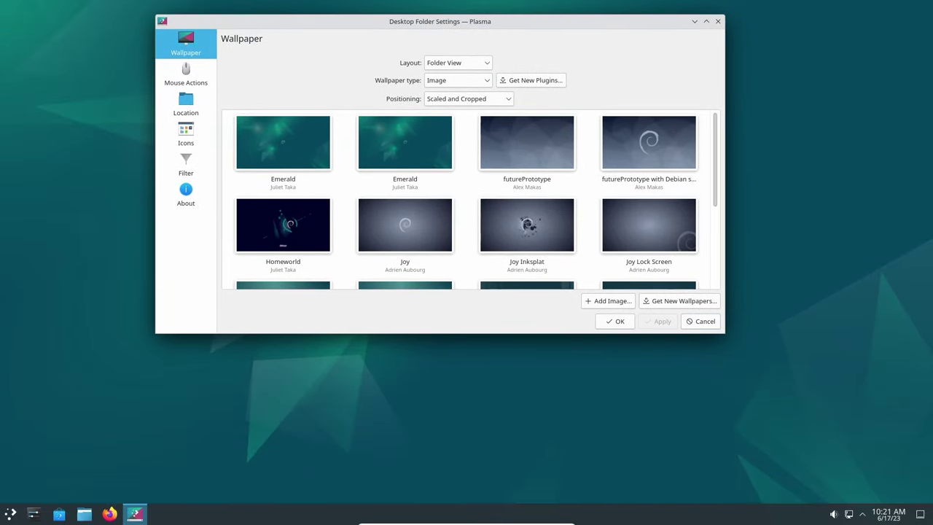
pyautogui.moveTo(725, 334); pyautogui.dragTo(833, 465)
pyautogui.scroll(-1, 520, 265)
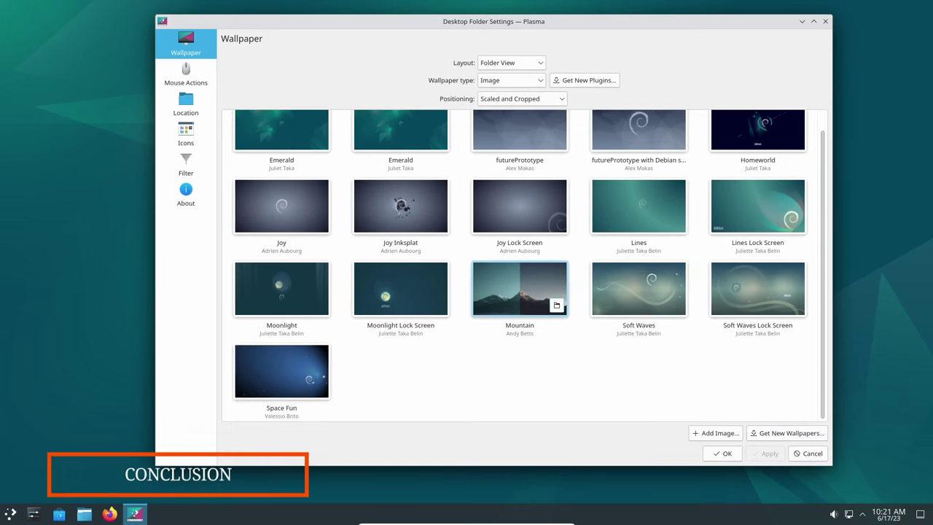
pyautogui.scroll(1, 401, 292)
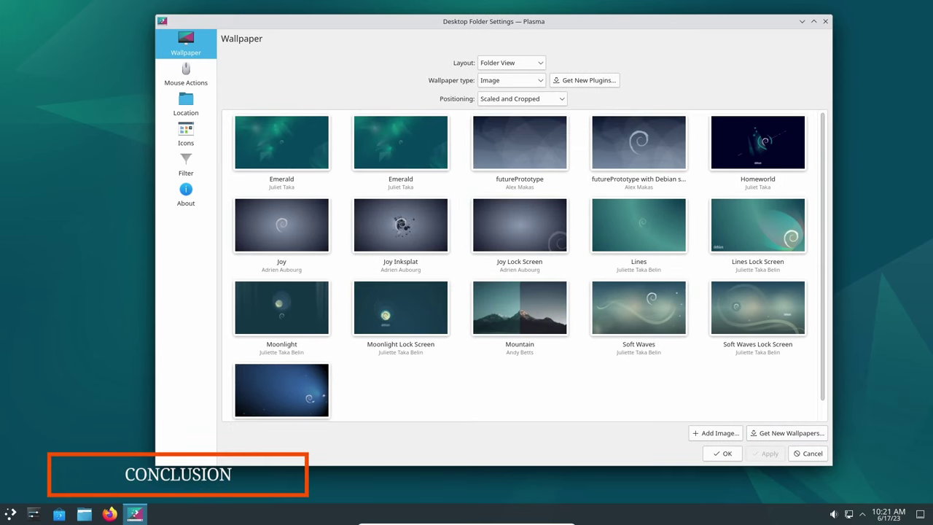
# Step: Review the Mouse Actions, Location, Icons, Filter and About pages of the desktop settings, return to Wallpaper and close the window
pyautogui.click(186, 75)
pyautogui.click(186, 106)
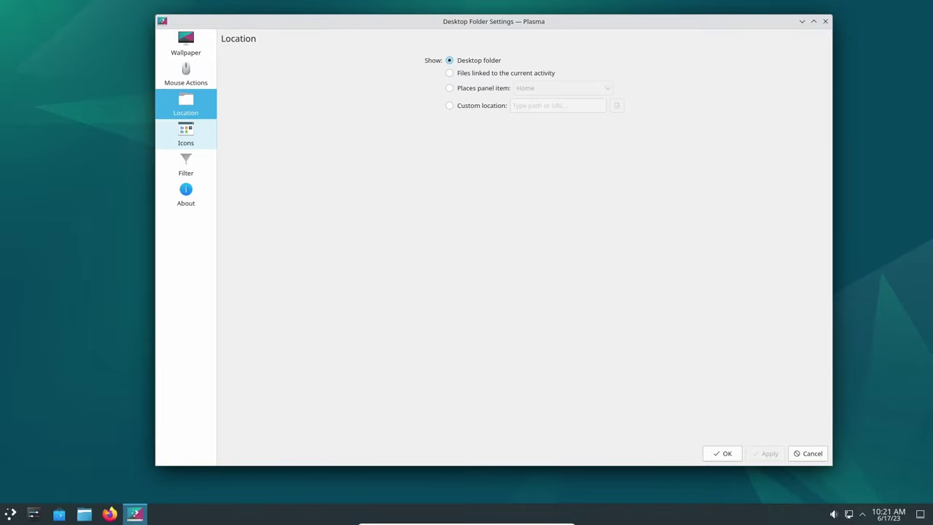
pyautogui.click(186, 136)
pyautogui.click(186, 165)
pyautogui.click(186, 196)
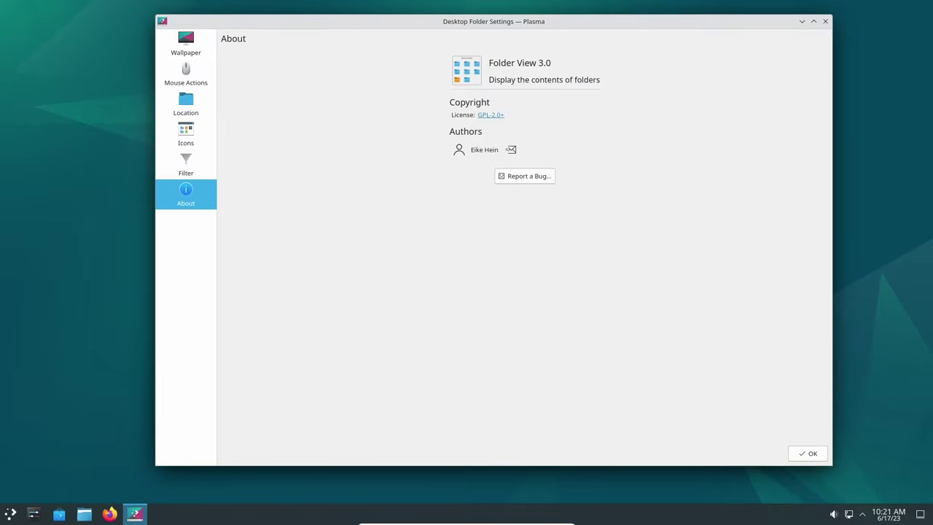
pyautogui.click(186, 44)
pyautogui.click(825, 21)
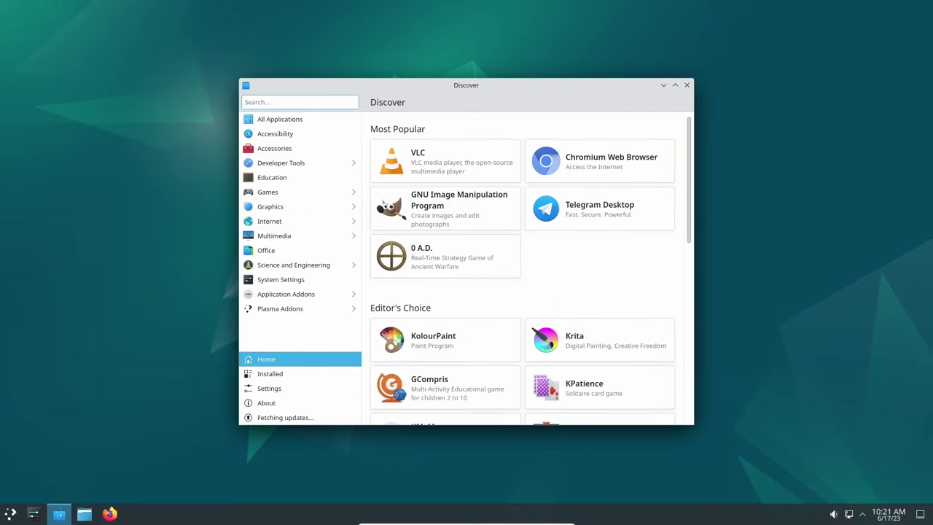
# Step: Reposition and enlarge the Discover window to view the featured applications on its home page, and close it
pyautogui.moveTo(467, 85); pyautogui.dragTo(461, 44)
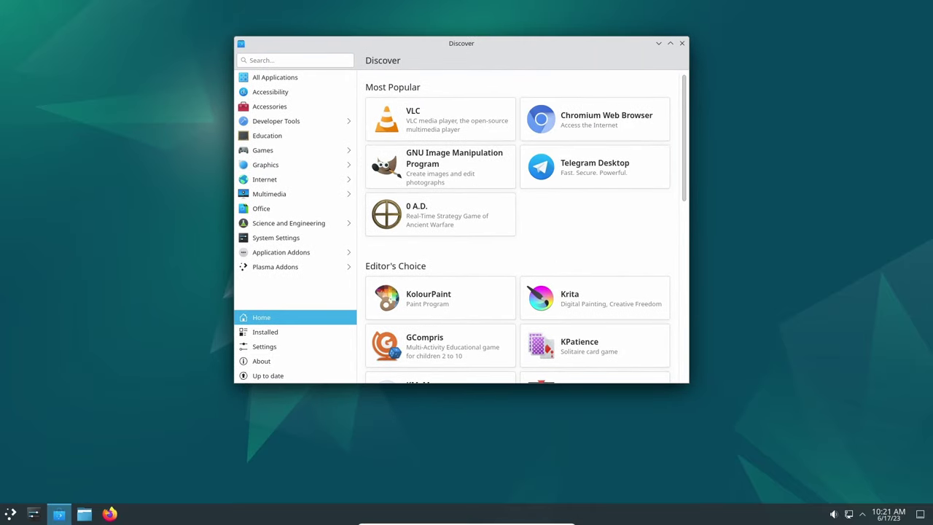
pyautogui.moveTo(689, 382); pyautogui.dragTo(900, 468)
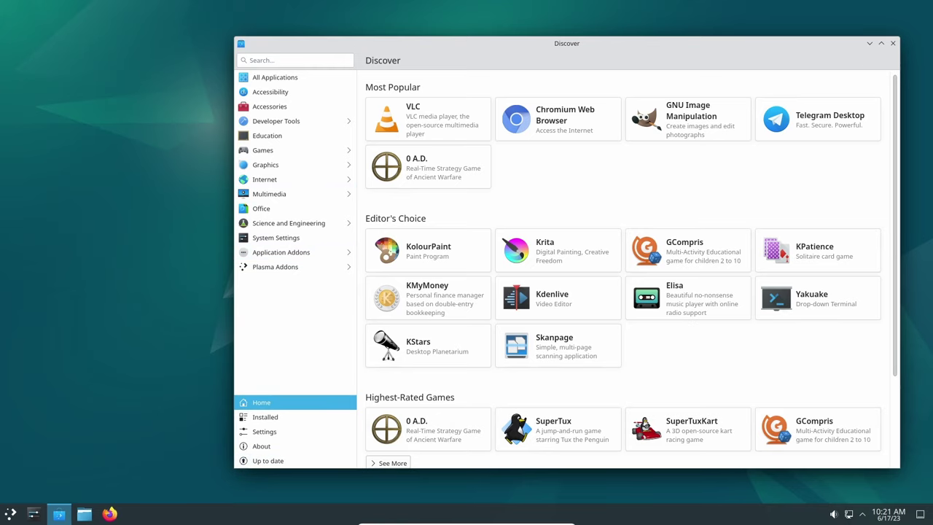
pyautogui.click(894, 43)
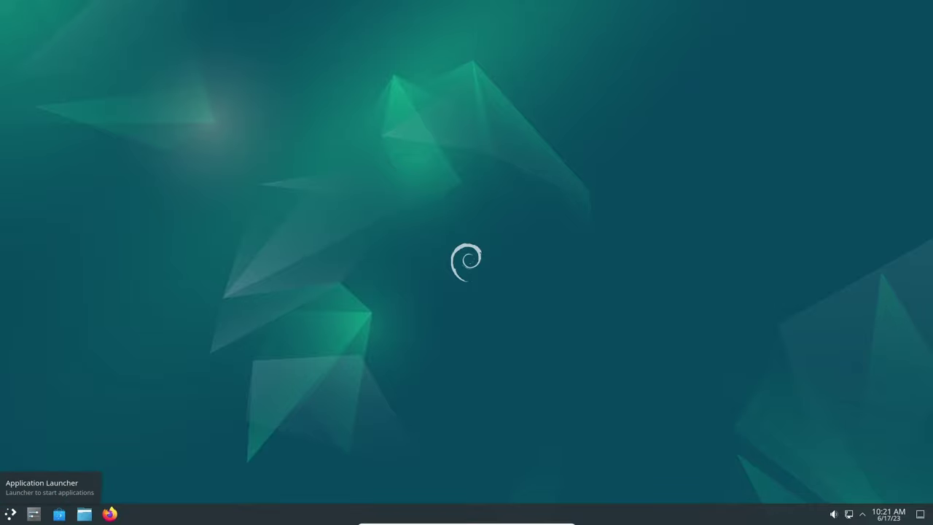
# Step: Open the Application Launcher and look through the applications in the Utilities, System and Settings categories
pyautogui.click(10, 514)
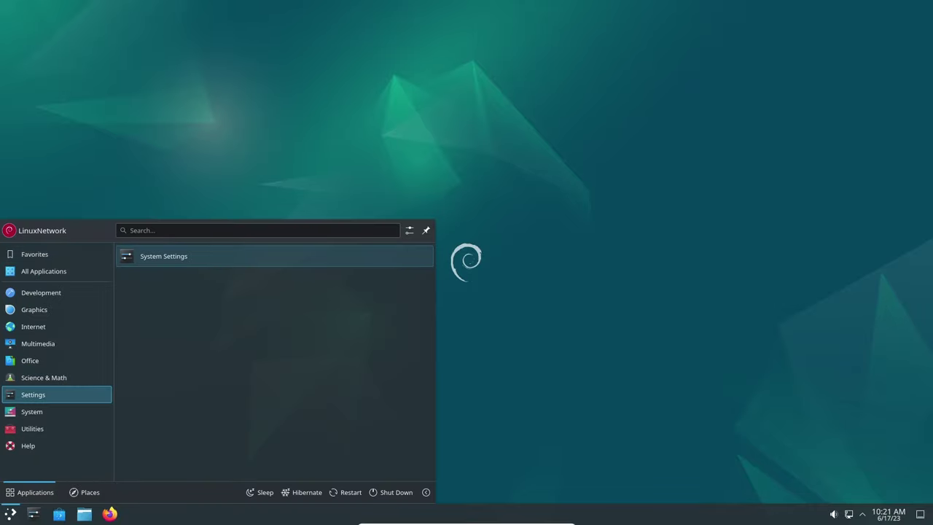
pyautogui.moveTo(57, 429)
pyautogui.scroll(-1, 218, 353)
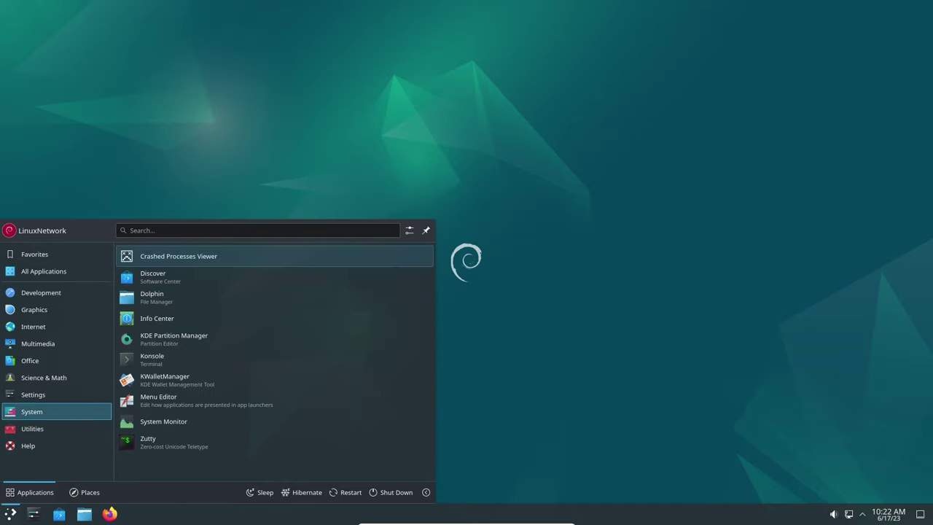
pyautogui.moveTo(33, 394)
pyautogui.moveTo(33, 412)
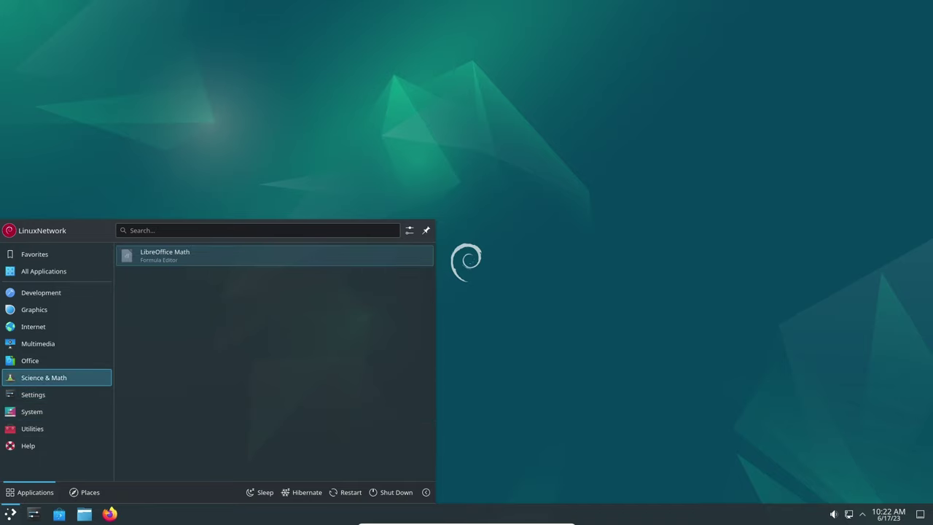
# Step: Look through the applications in the launcher's Office, Internet, Graphics and Development categories
pyautogui.moveTo(30, 361)
pyautogui.scroll(-2, 270, 365)
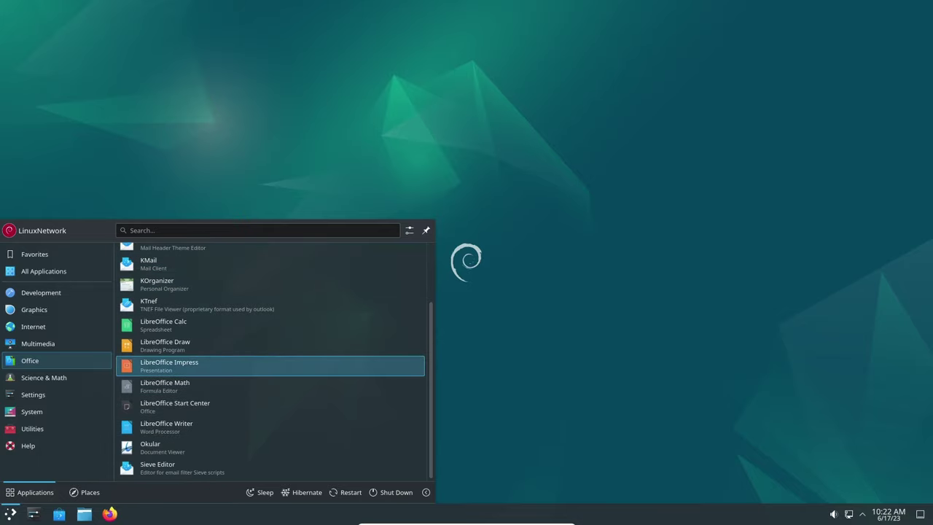
pyautogui.moveTo(33, 327)
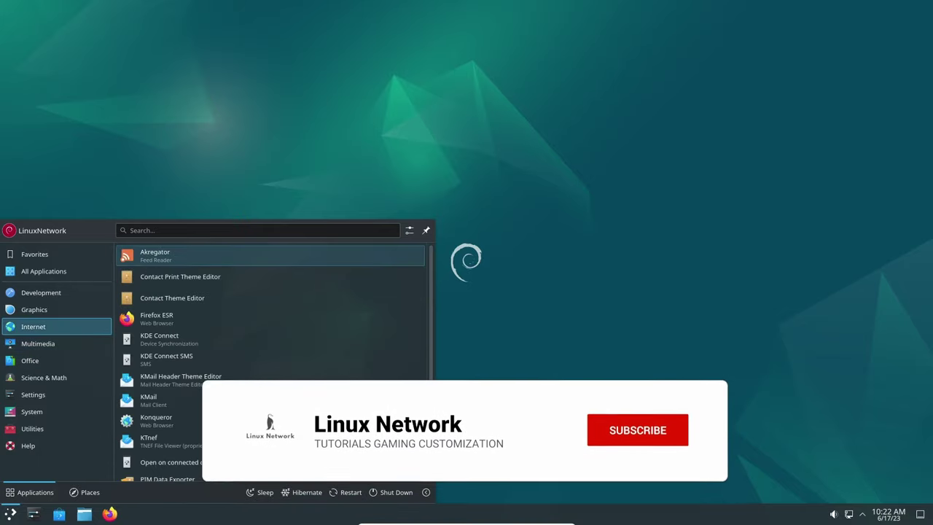
pyautogui.scroll(-1, 269, 323)
pyautogui.scroll(1, 270, 323)
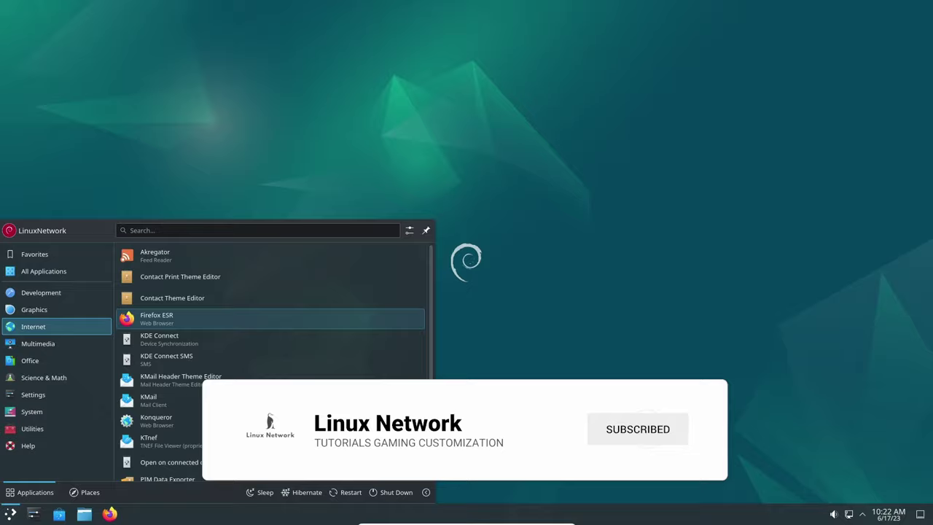
pyautogui.moveTo(34, 310)
pyautogui.moveTo(40, 293)
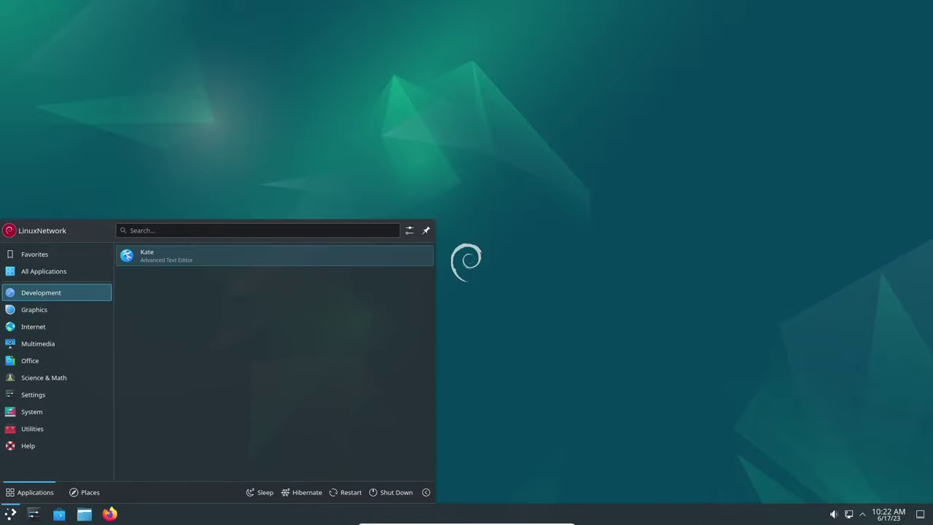